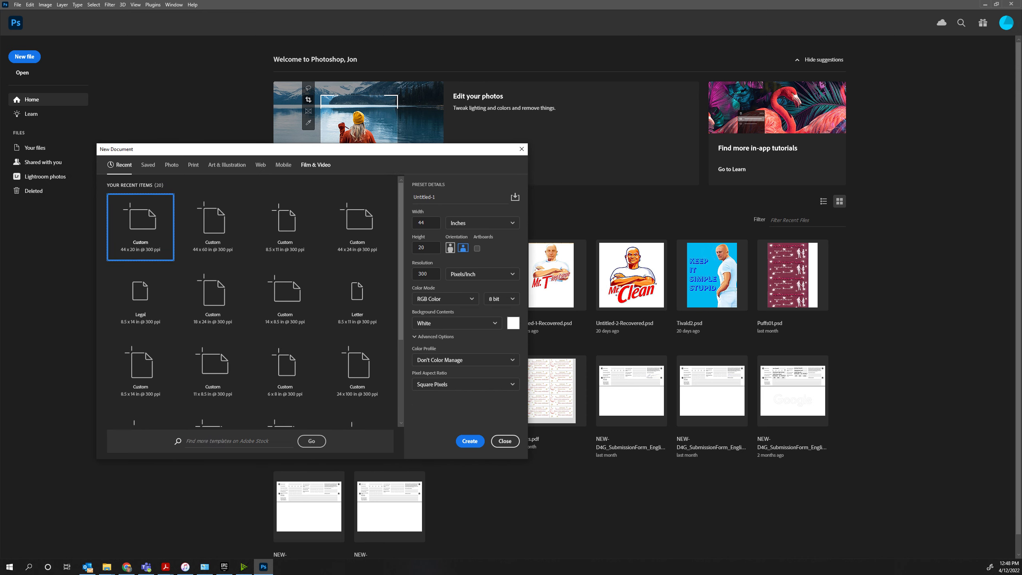
- Create a new HDTV 1080p document from the Film & Video presets and switch to the Motion workspace
{"action": "left_click", "coordinate": [315, 164]}
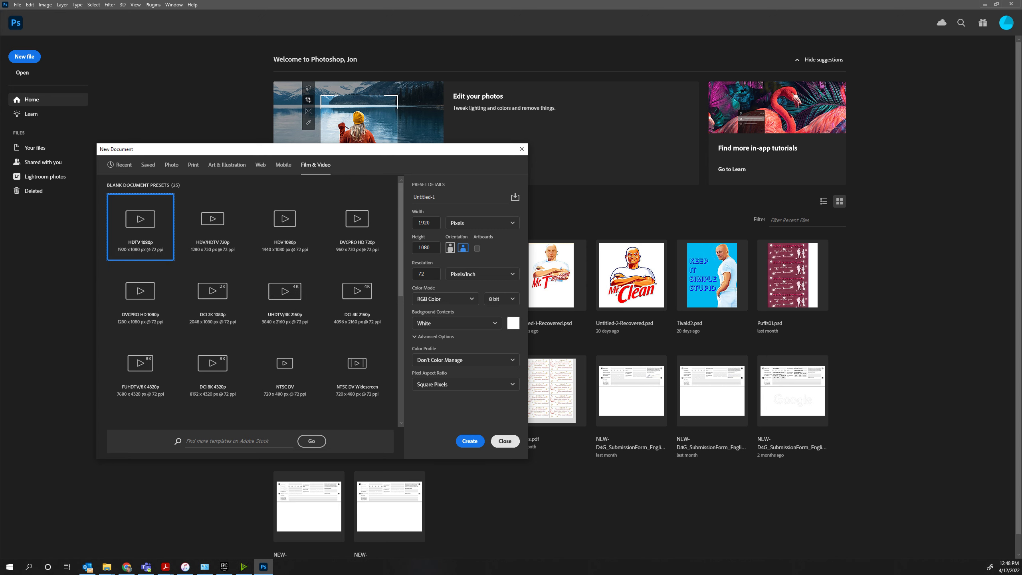
{"action": "key", "text": "Return"}
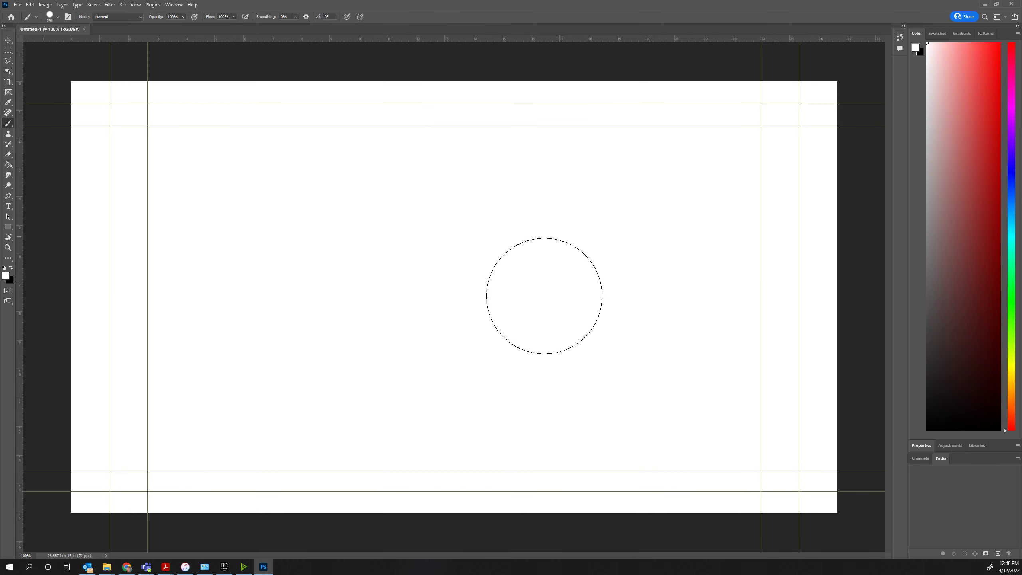
{"action": "left_click", "coordinate": [174, 4]}
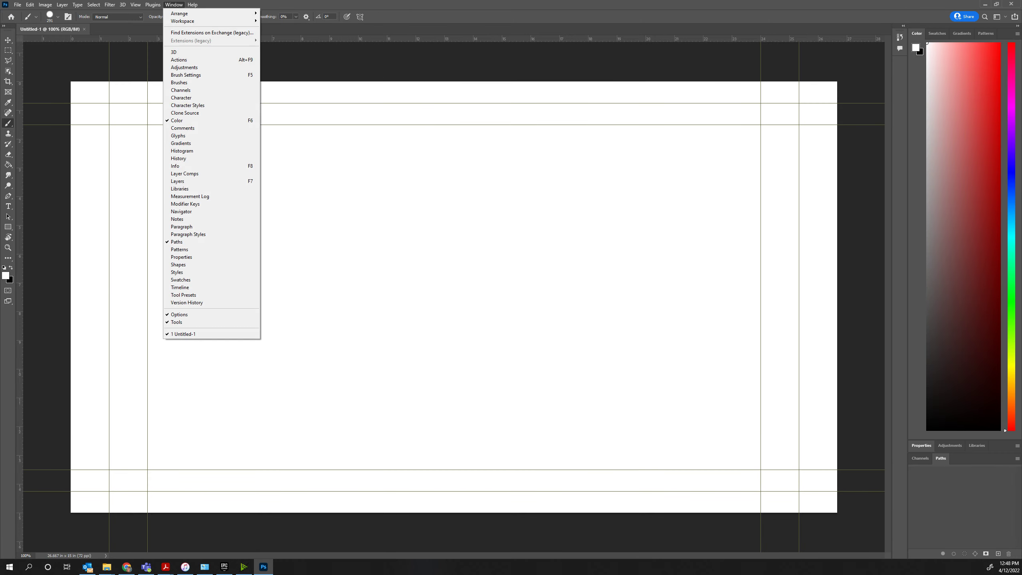
{"action": "mouse_move", "coordinate": [185, 21]}
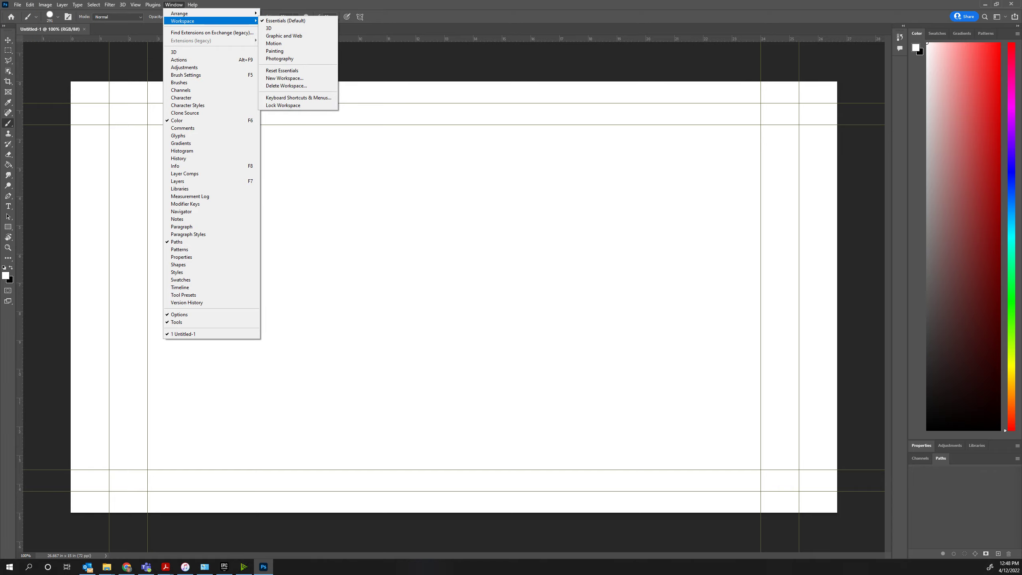
{"action": "left_click", "coordinate": [277, 44]}
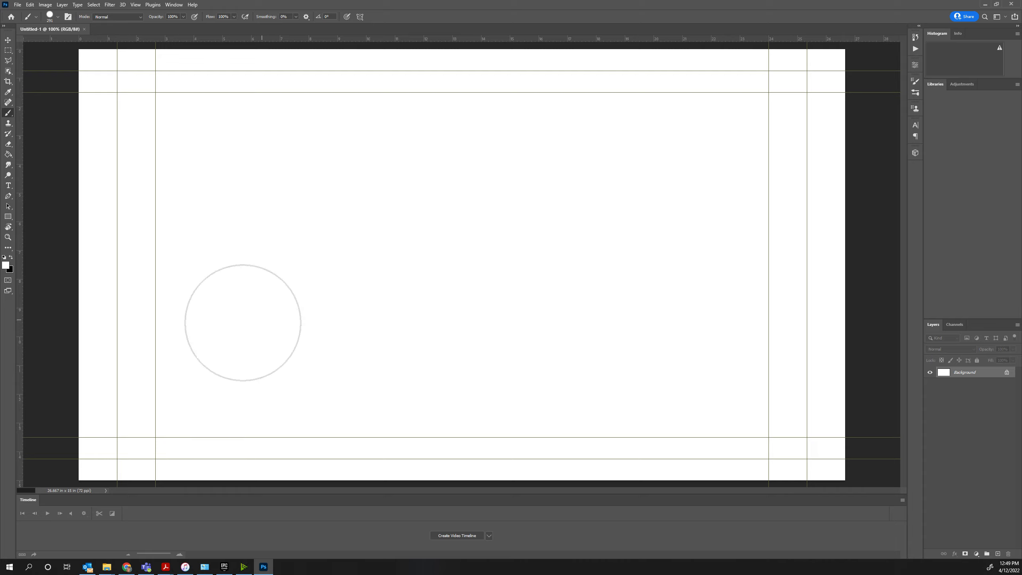
- Fill the Background layer with a dark navy blue (hue 210°) using the Paint Bucket
{"action": "left_click", "coordinate": [8, 154]}
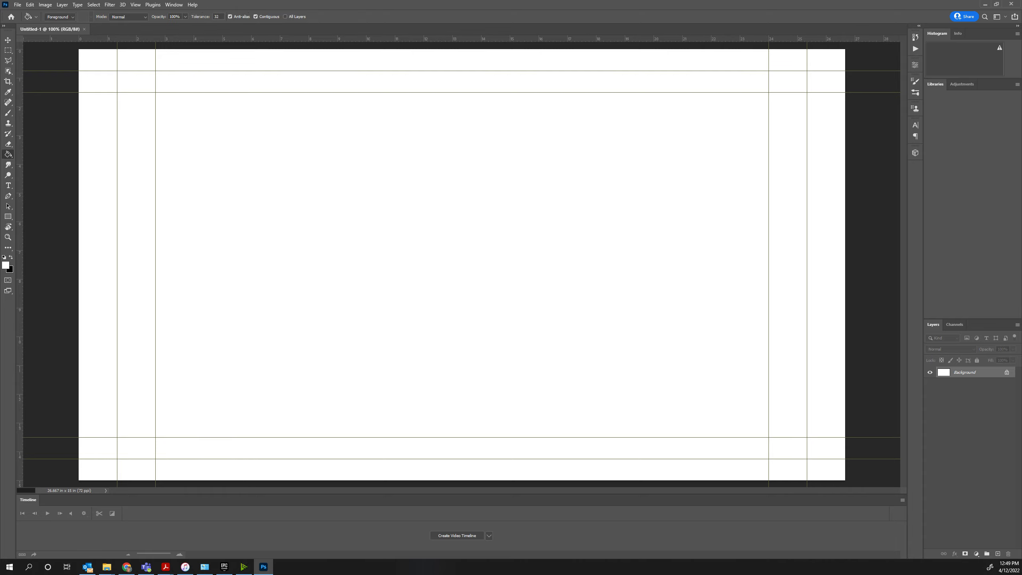
{"action": "key", "text": "i"}
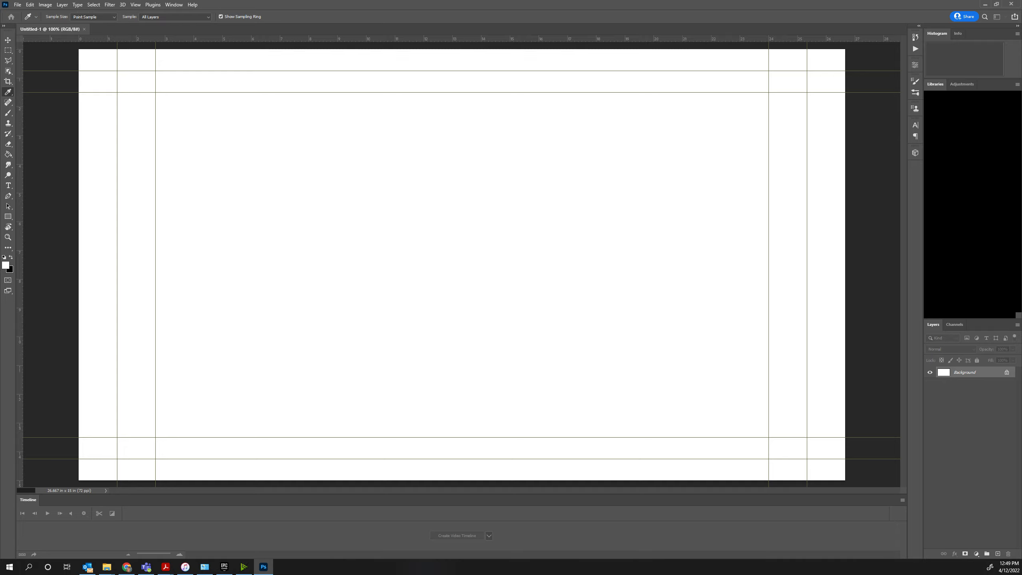
{"action": "left_click_drag", "start_coordinate": [803, 154], "coordinate": [576, 219]}
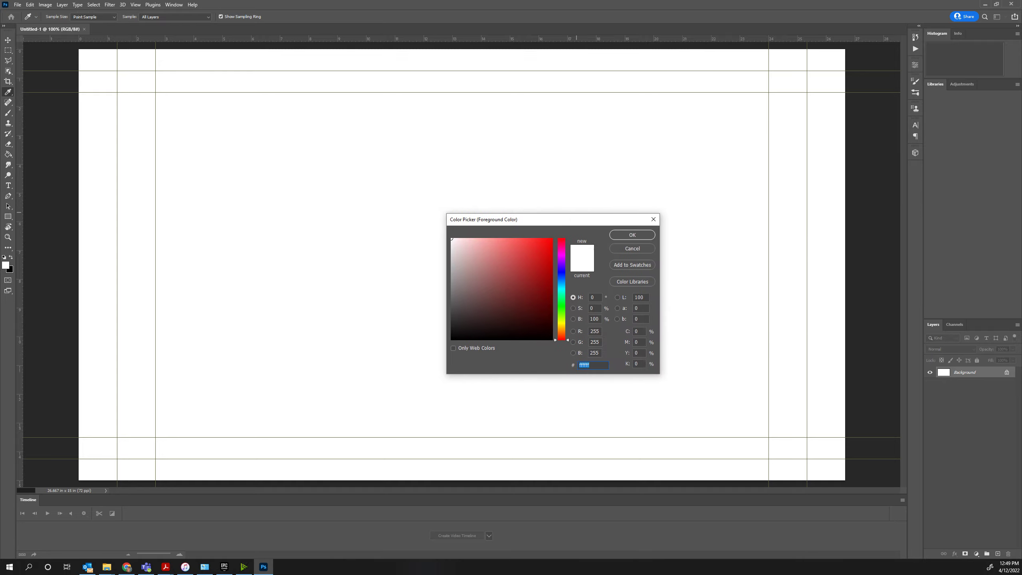
{"action": "type", "text": "205b97"}
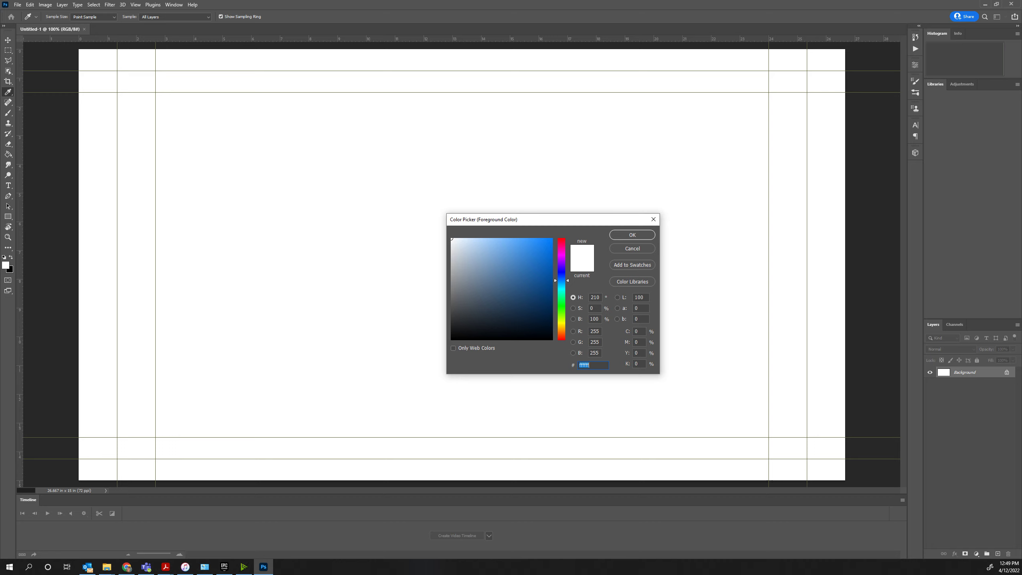
{"action": "mouse_move", "coordinate": [531, 280]}
{"action": "left_mouse_down"}
{"action": "mouse_move", "coordinate": [549, 282]}
{"action": "mouse_move", "coordinate": [538, 313]}
{"action": "left_mouse_up"}
{"action": "left_click", "coordinate": [631, 235]}
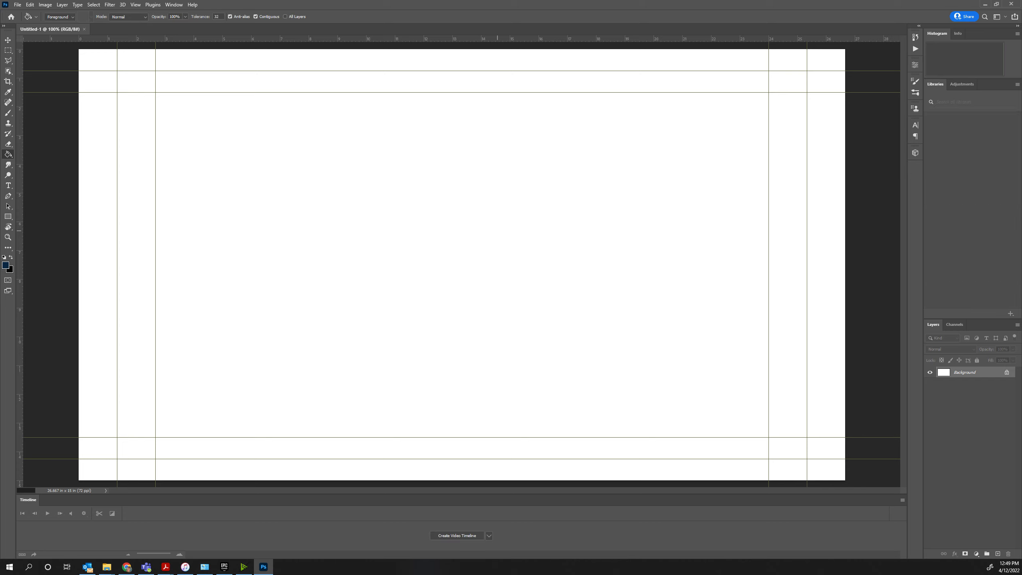
{"action": "left_click", "coordinate": [496, 229]}
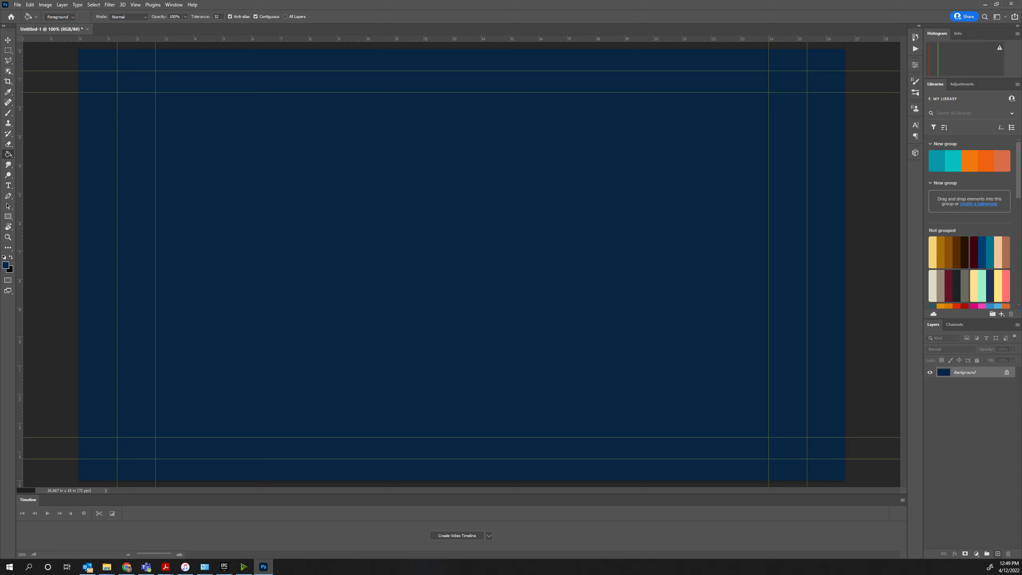
- Add a new layer above the background and set the foreground color to bright orange, ff8400
{"action": "left_click", "coordinate": [998, 553]}
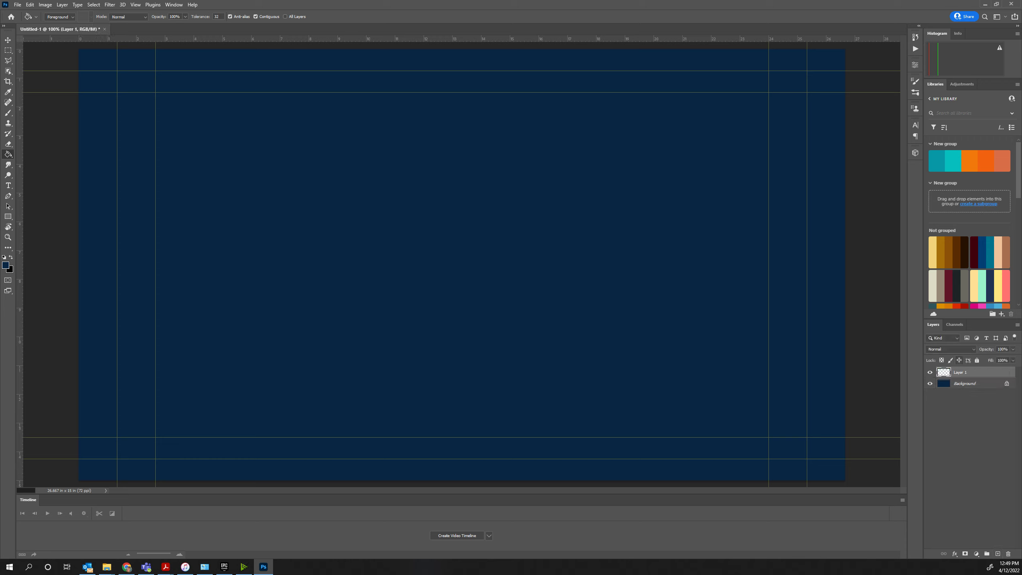
{"action": "left_click", "coordinate": [8, 112]}
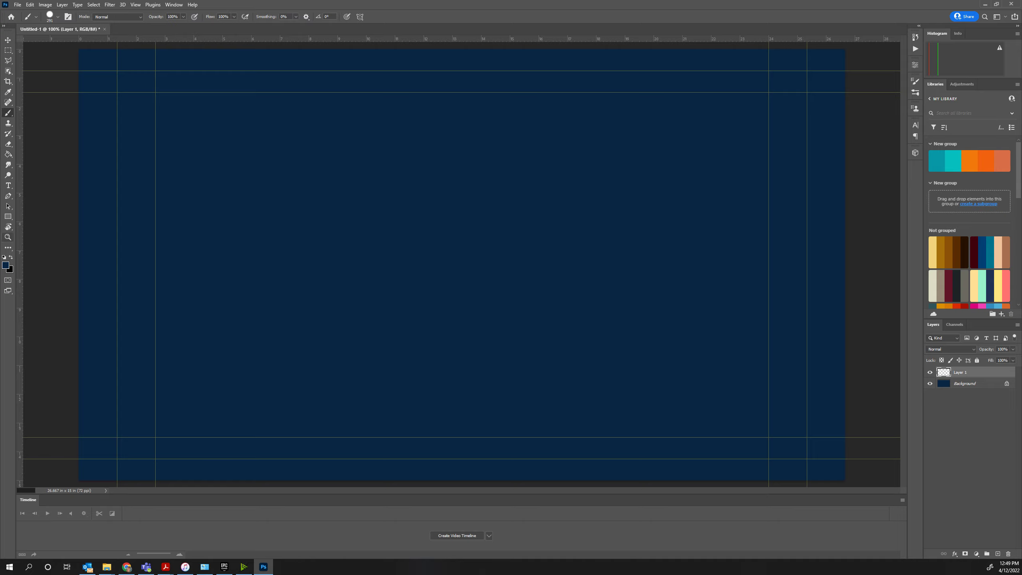
{"action": "key", "text": "d"}
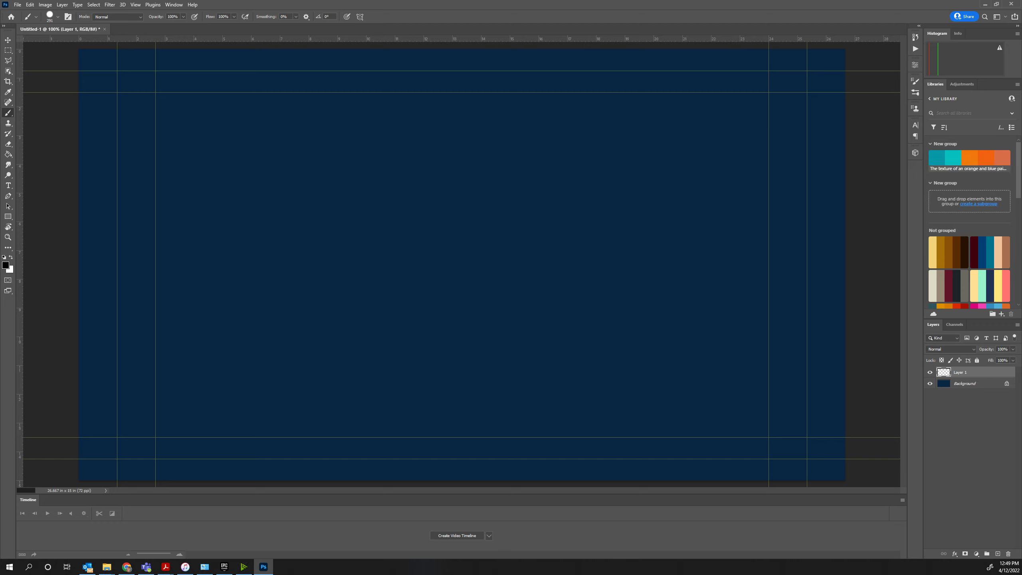
{"action": "left_click", "coordinate": [5, 264]}
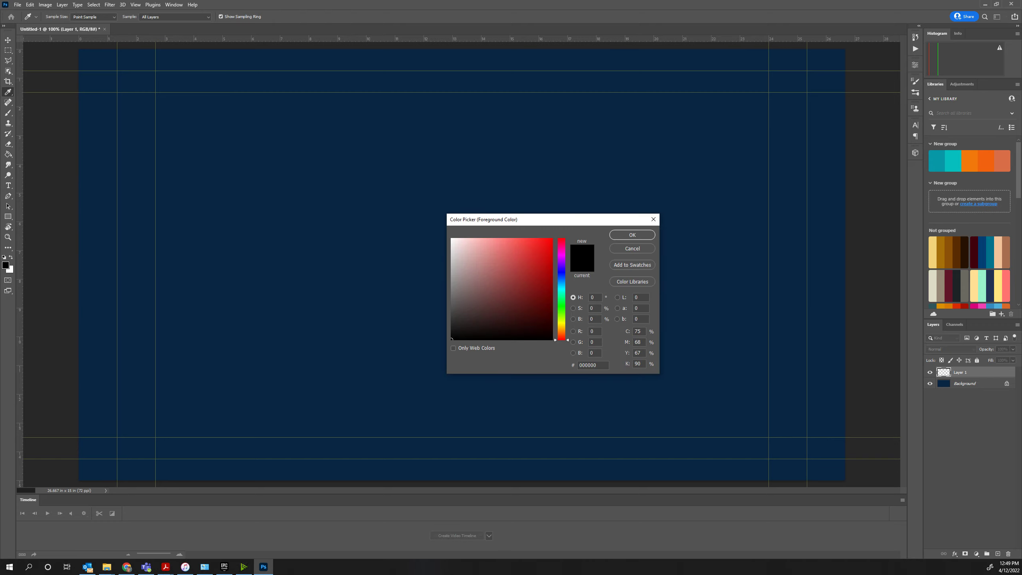
{"action": "left_click_drag", "start_coordinate": [561, 323], "coordinate": [561, 327]}
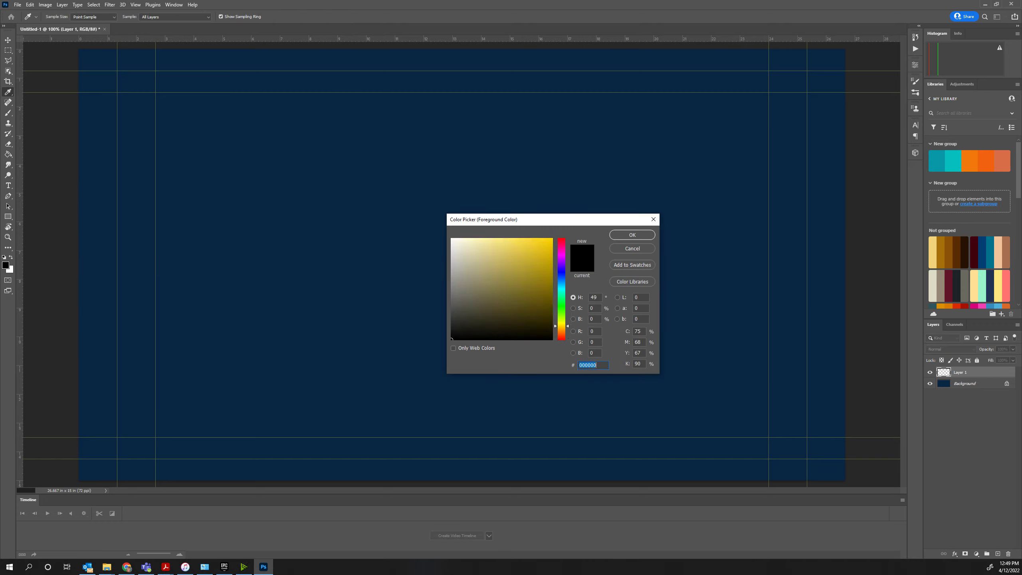
{"action": "left_click", "coordinate": [527, 238]}
{"action": "left_click_drag", "start_coordinate": [531, 238], "coordinate": [552, 238]}
{"action": "left_click_drag", "start_coordinate": [561, 326], "coordinate": [561, 331]}
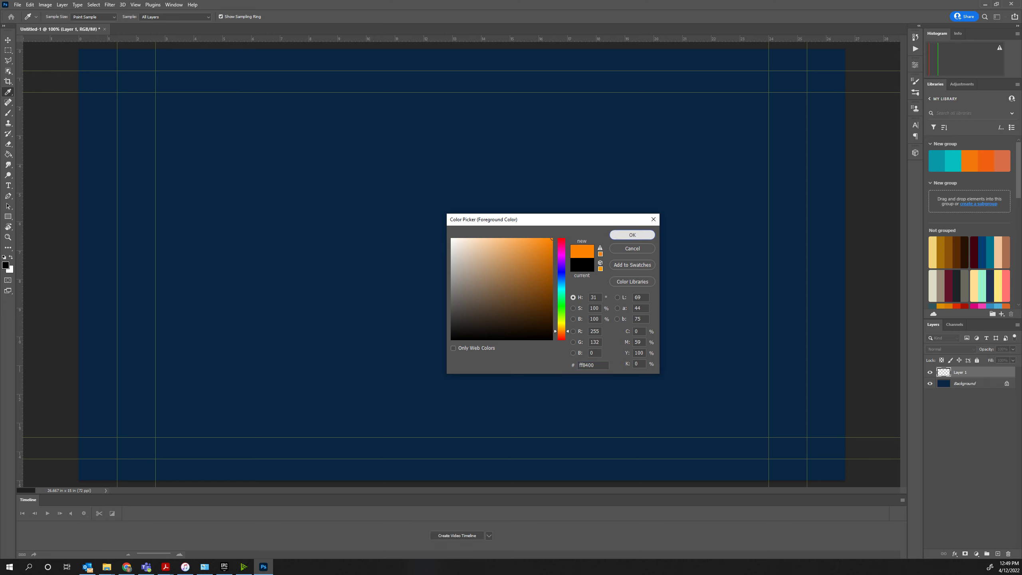
{"action": "left_click", "coordinate": [632, 235]}
- Choose the KYLE Ultimate Inking Thick 'n Thin brush and set its size to 7 px
{"action": "key", "text": "b"}
{"action": "right_click", "coordinate": [549, 193]}
{"action": "scroll", "coordinate": [597, 386], "scroll_direction": "down", "scroll_amount": 3}
{"action": "left_click", "coordinate": [597, 389]}
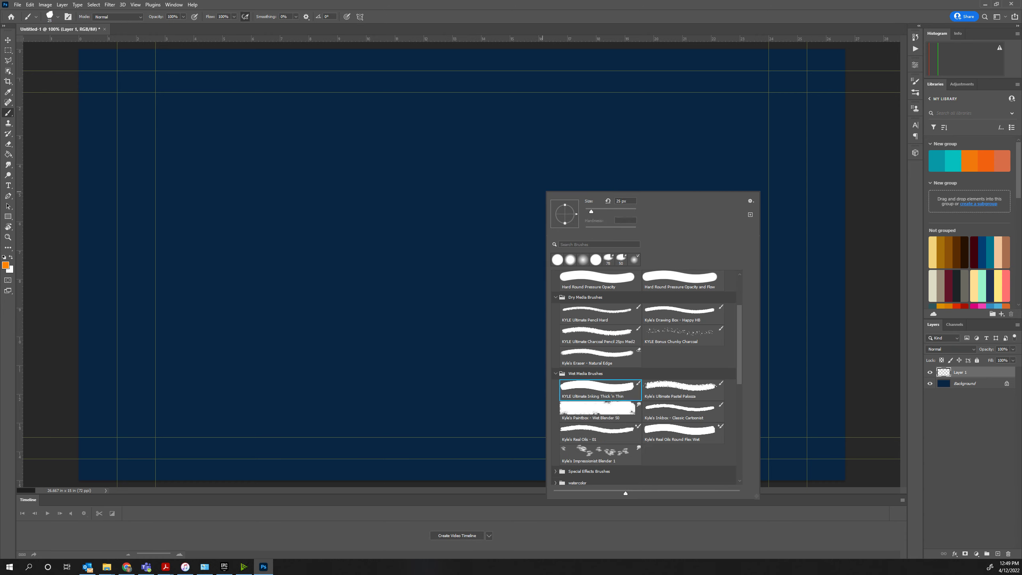
{"action": "left_click_drag", "start_coordinate": [591, 211], "coordinate": [589, 211]}
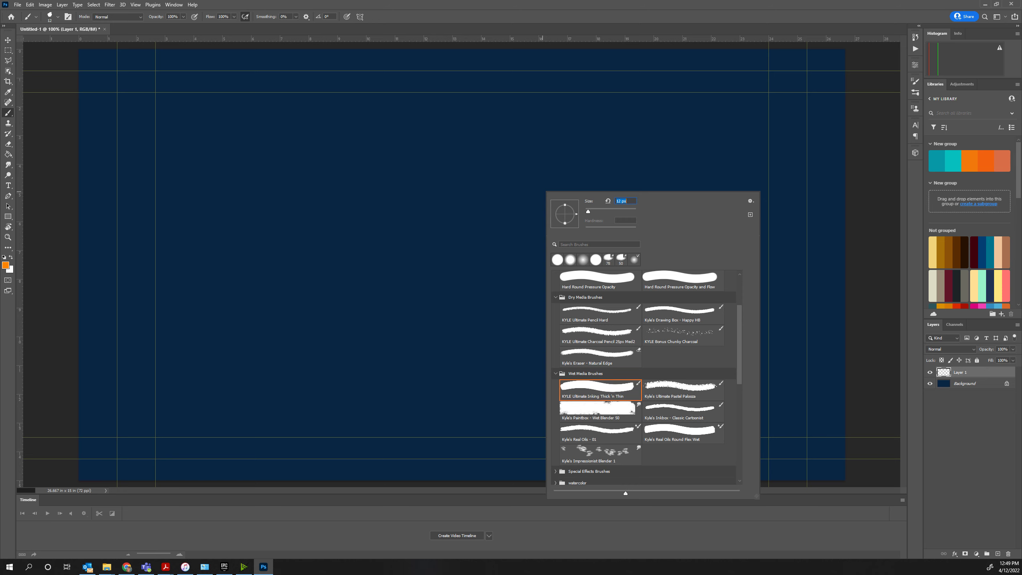
{"action": "key", "text": "Return"}
{"action": "right_click", "coordinate": [481, 218]}
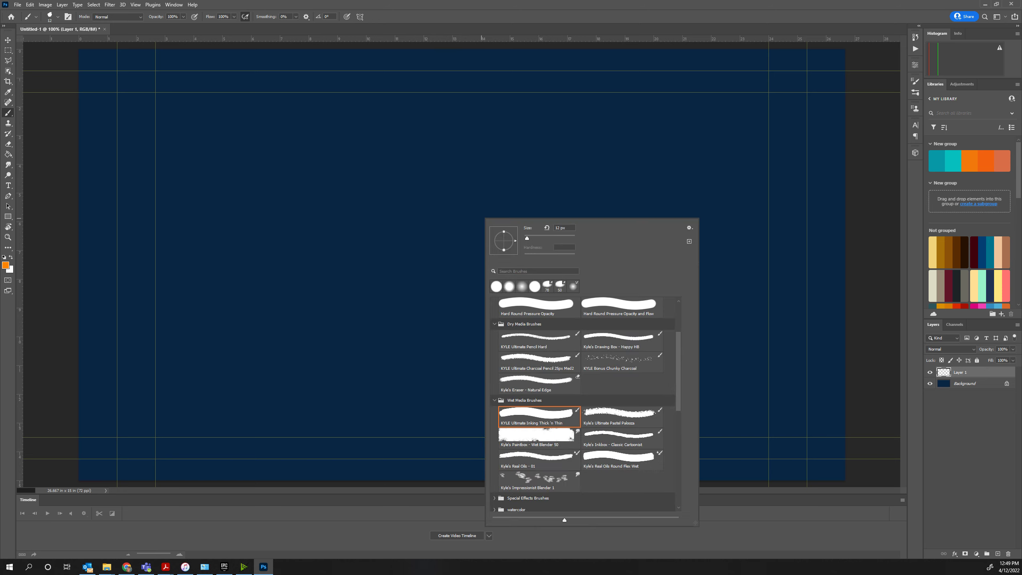
{"action": "left_click_drag", "start_coordinate": [527, 238], "coordinate": [525, 238]}
{"action": "key", "text": "Return"}
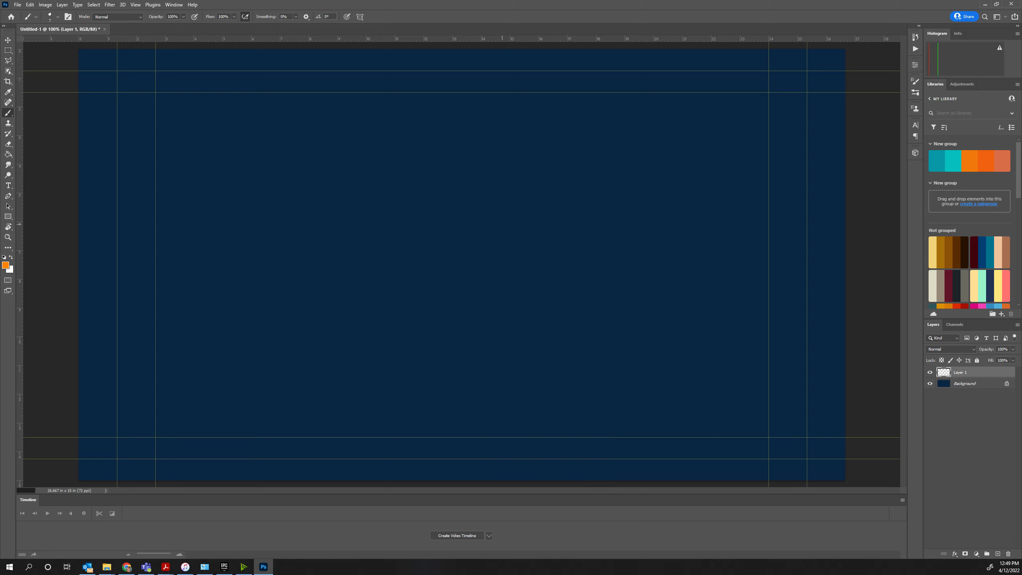
{"action": "left_click", "coordinate": [296, 16]}
{"action": "left_click_drag", "start_coordinate": [316, 26], "coordinate": [335, 26]}
{"action": "right_click", "coordinate": [484, 197]}
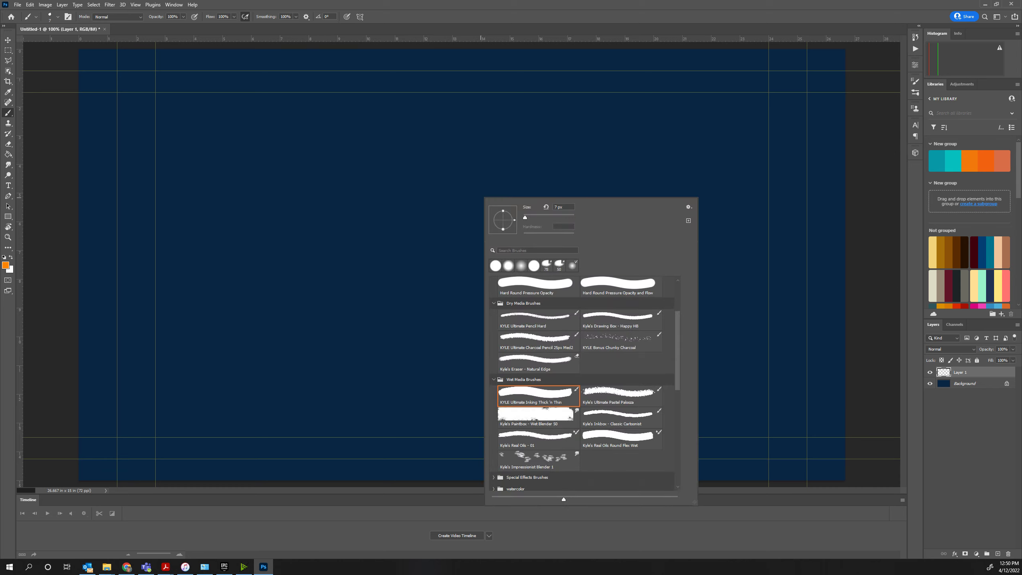
{"action": "left_click", "coordinate": [295, 16]}
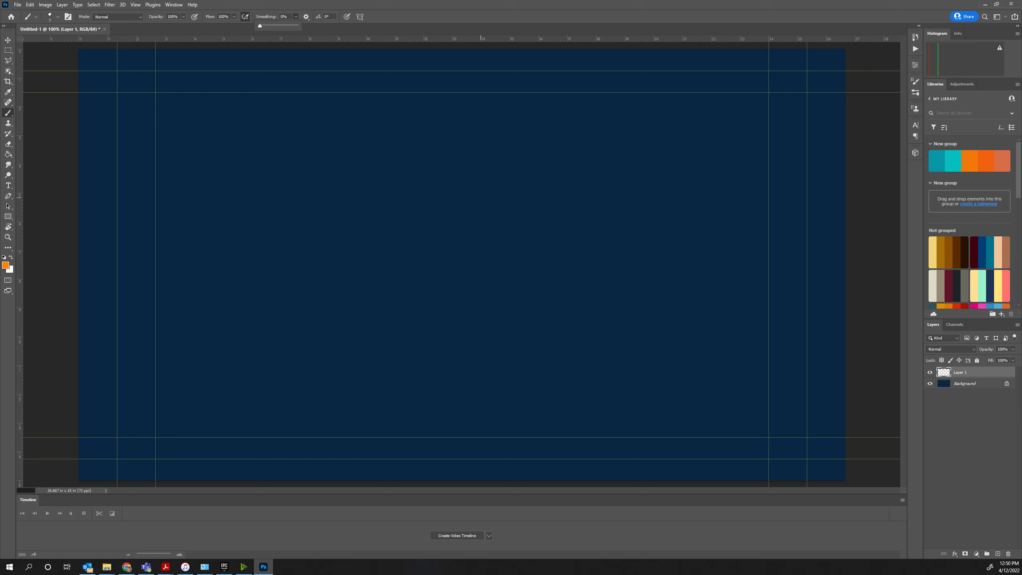
- Paint a small orange burst on Layer 1 in the upper middle of the canvas, and longer radiating rays on two new layers
{"action": "left_click", "coordinate": [462, 185]}
{"action": "left_click", "coordinate": [998, 554]}
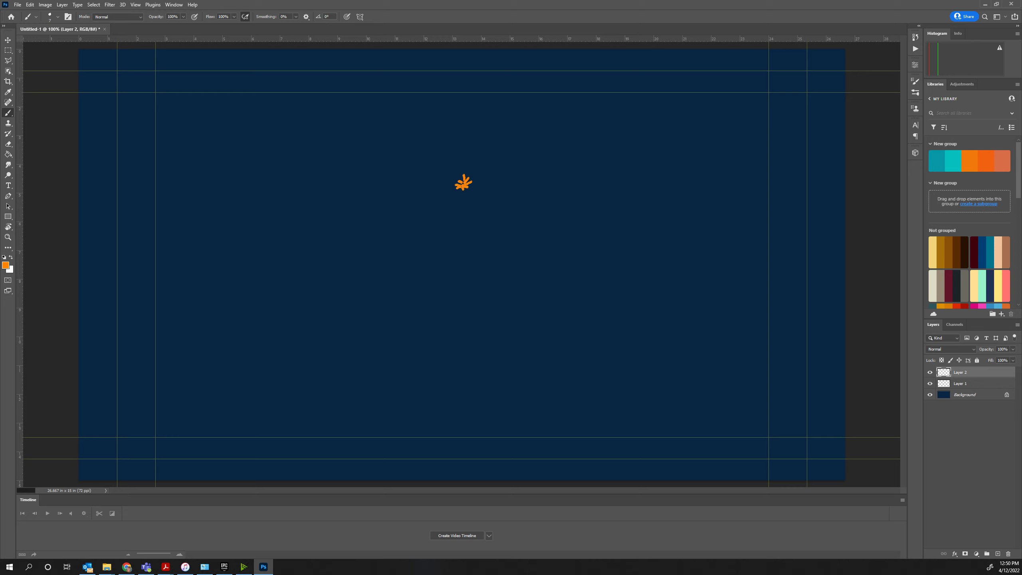
{"action": "left_click", "coordinate": [998, 554]}
{"action": "mouse_move", "coordinate": [463, 171]}
{"action": "left_mouse_down"}
{"action": "mouse_move", "coordinate": [433, 171]}
{"action": "mouse_move", "coordinate": [452, 185]}
{"action": "mouse_move", "coordinate": [426, 182]}
{"action": "mouse_move", "coordinate": [453, 190]}
{"action": "mouse_move", "coordinate": [435, 202]}
{"action": "mouse_move", "coordinate": [463, 193]}
{"action": "mouse_move", "coordinate": [473, 214]}
{"action": "mouse_move", "coordinate": [476, 193]}
{"action": "mouse_move", "coordinate": [493, 204]}
{"action": "mouse_move", "coordinate": [471, 173]}
{"action": "mouse_move", "coordinate": [488, 161]}
{"action": "left_mouse_up"}
{"action": "mouse_move", "coordinate": [458, 196]}
{"action": "left_mouse_down"}
{"action": "mouse_move", "coordinate": [449, 227]}
{"action": "mouse_move", "coordinate": [477, 206]}
{"action": "mouse_move", "coordinate": [446, 202]}
{"action": "mouse_move", "coordinate": [449, 161]}
{"action": "mouse_move", "coordinate": [472, 155]}
{"action": "mouse_move", "coordinate": [480, 172]}
{"action": "mouse_move", "coordinate": [487, 166]}
{"action": "mouse_move", "coordinate": [492, 187]}
{"action": "left_mouse_up"}
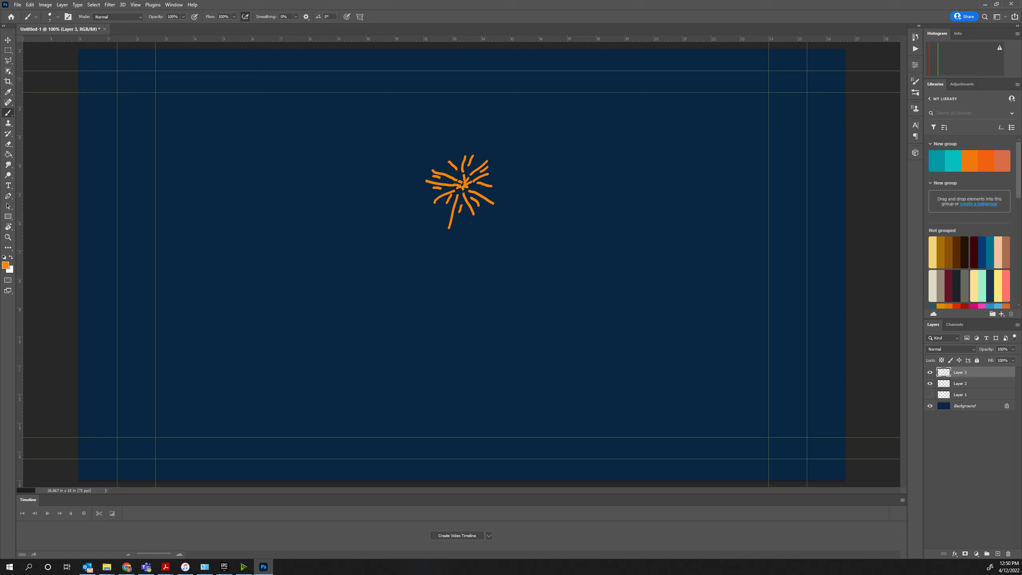
{"action": "key", "text": "ctrl+z"}
- Add another layer and paint tiny scattered sparks around the rays with the brush at 3 px
{"action": "left_click", "coordinate": [998, 554]}
{"action": "right_click", "coordinate": [499, 170]}
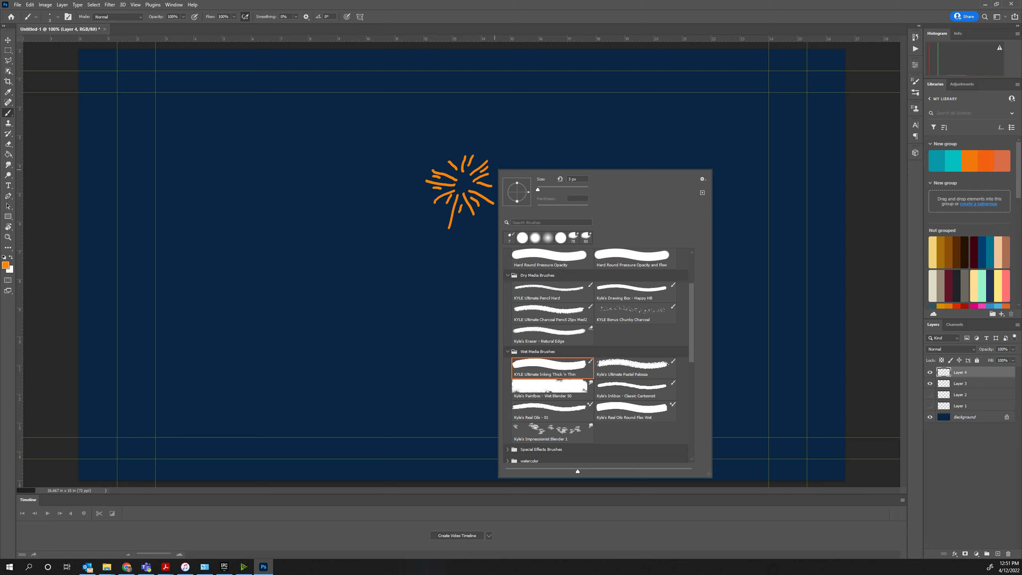
{"action": "left_click", "coordinate": [577, 179]}
{"action": "key", "text": "Return"}
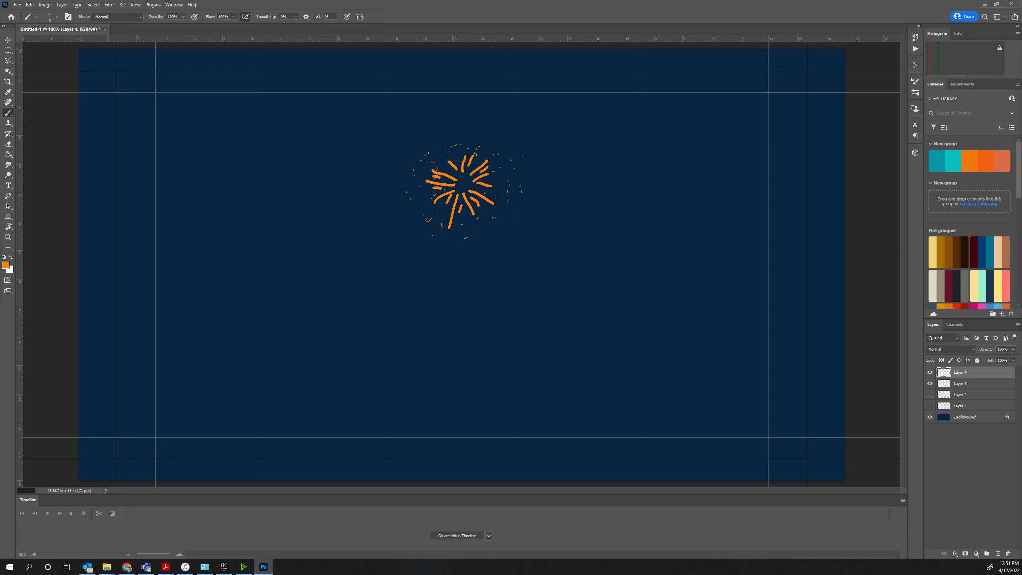
- Paint short falling streaks on a new layer above the sparks, with Layer 3 hidden and Layer 4's opacity lowered as a guide
{"action": "left_click", "coordinate": [929, 384]}
{"action": "left_click", "coordinate": [997, 554]}
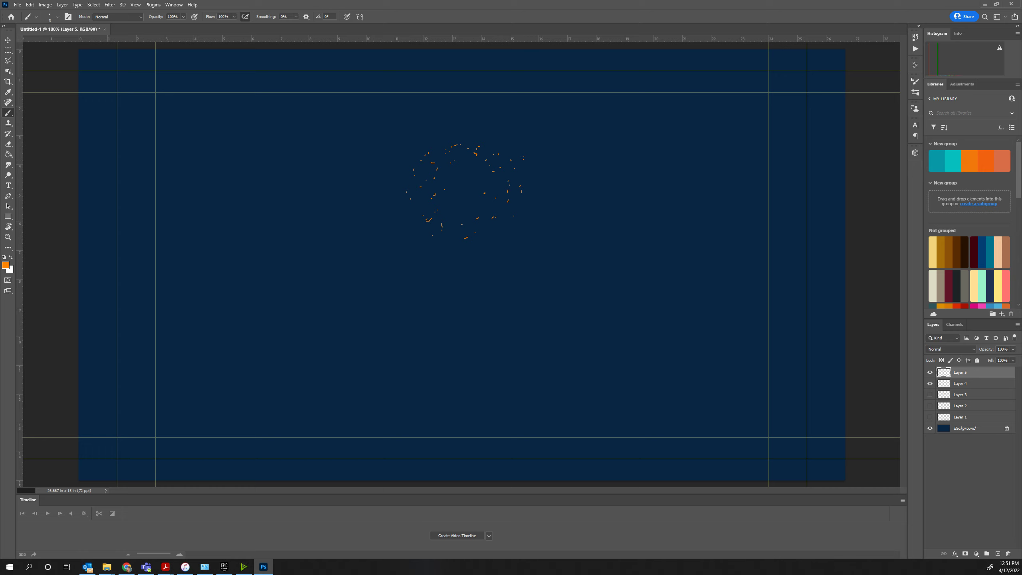
{"action": "left_click", "coordinate": [968, 383]}
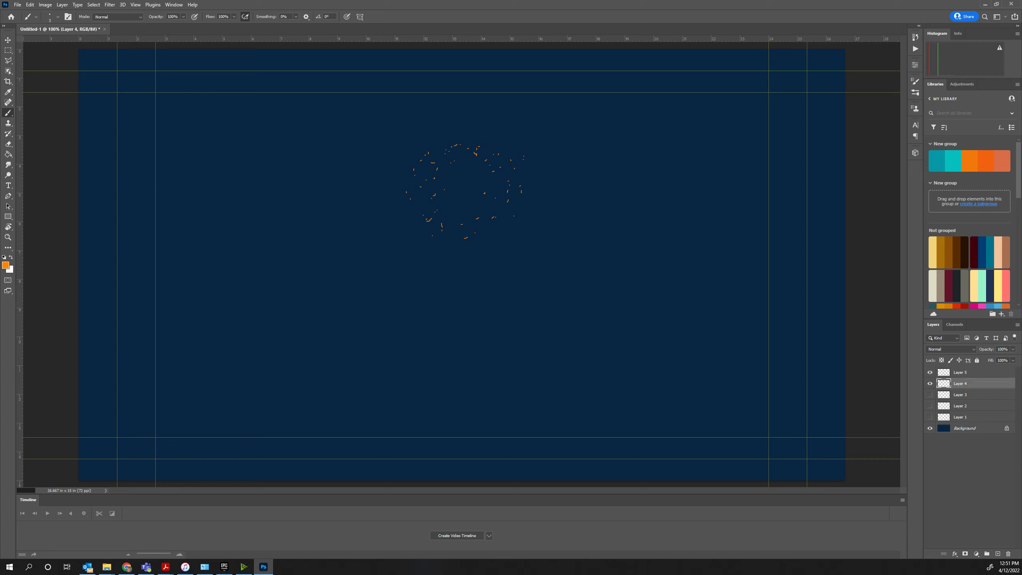
{"action": "left_click", "coordinate": [1013, 349]}
{"action": "left_click_drag", "start_coordinate": [993, 358], "coordinate": [982, 358]}
{"action": "left_click", "coordinate": [961, 372]}
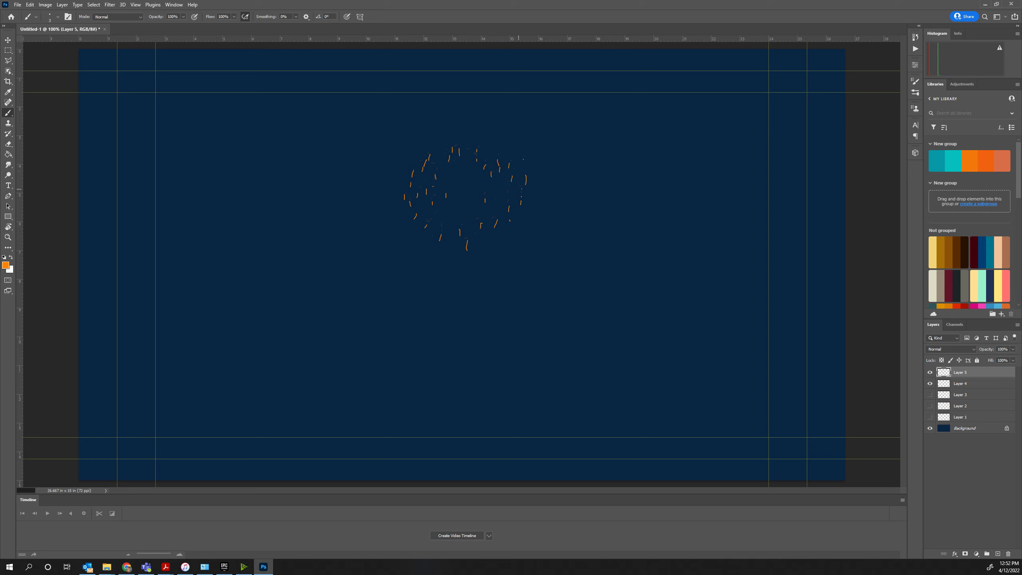
- Restore Layer 4's opacity and hide that layer
{"action": "left_click", "coordinate": [974, 383]}
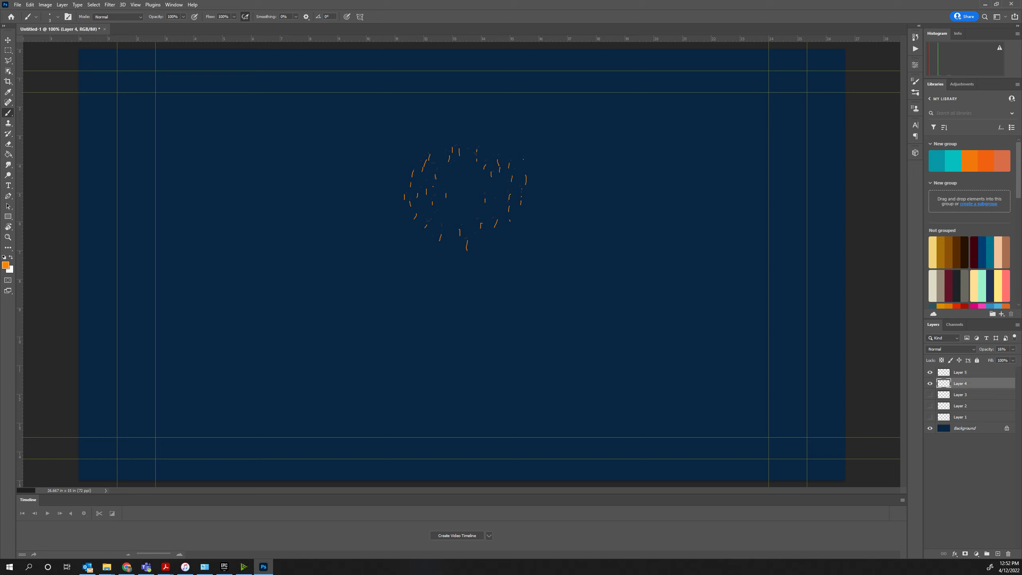
{"action": "left_click", "coordinate": [1013, 348]}
{"action": "left_click", "coordinate": [930, 383]}
{"action": "left_click", "coordinate": [974, 371]}
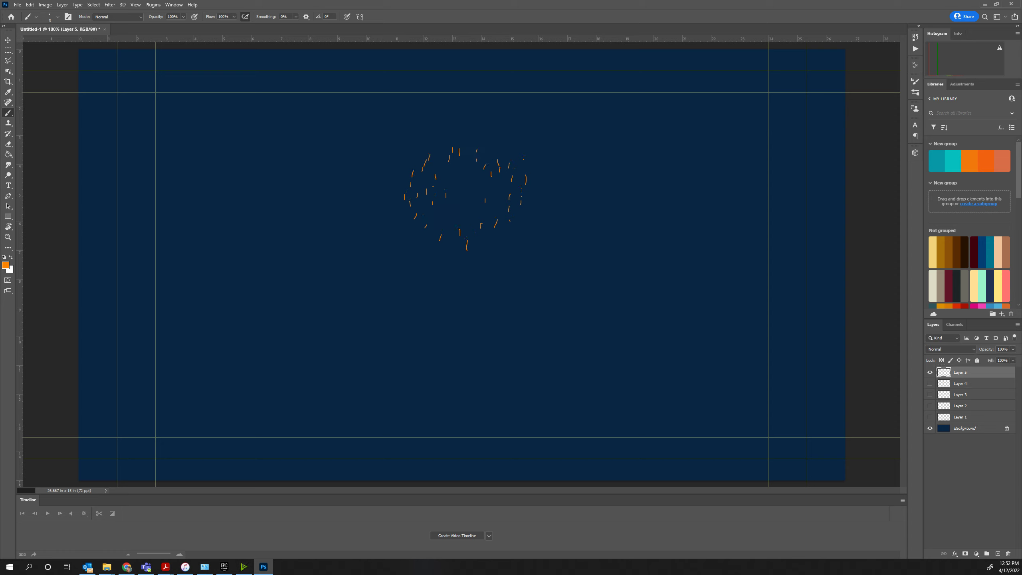
- Paint small fading sparks below the streaks on a new layer, with Layer 5's opacity lowered as a guide
{"action": "left_click", "coordinate": [997, 554]}
{"action": "left_click", "coordinate": [973, 383]}
{"action": "left_click", "coordinate": [1013, 349]}
{"action": "left_click_drag", "start_coordinate": [1013, 358], "coordinate": [980, 358]}
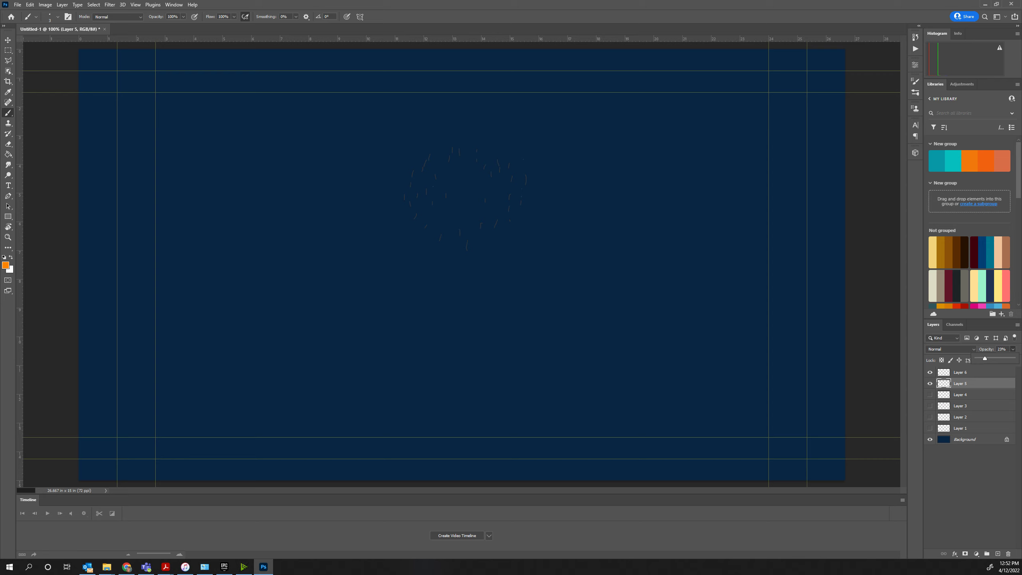
{"action": "left_click", "coordinate": [962, 372]}
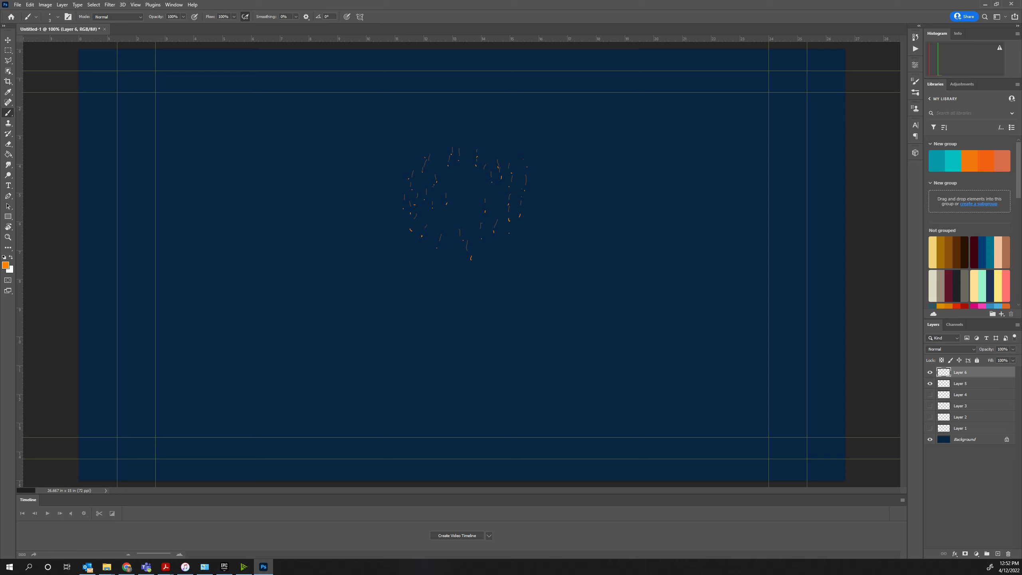
- Set Layer 5's opacity back to 100%
{"action": "left_click", "coordinate": [960, 383]}
{"action": "left_click", "coordinate": [1012, 349]}
{"action": "left_click_drag", "start_coordinate": [990, 358], "coordinate": [1015, 358]}
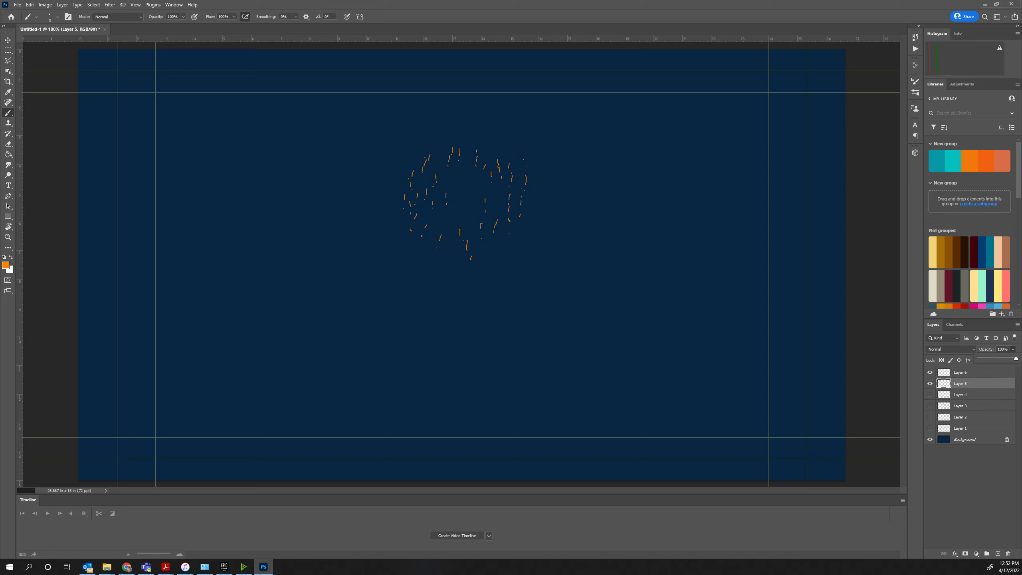
- Hide Layers 5 and 6, and check the firework frames on Layers 2 to 5 one at a time
{"action": "left_click", "coordinate": [930, 383]}
{"action": "left_click", "coordinate": [930, 373]}
{"action": "left_click", "coordinate": [929, 417]}
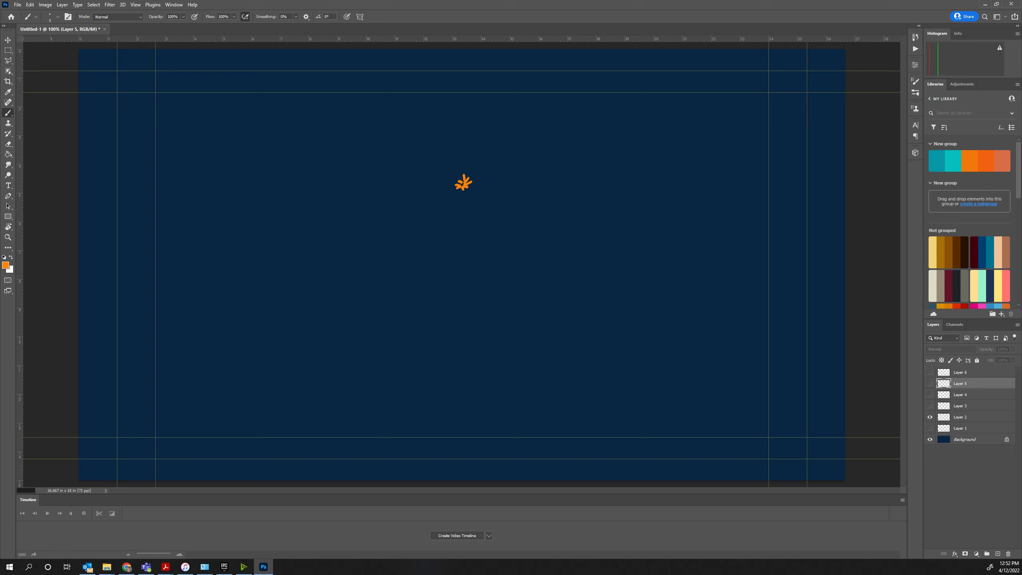
{"action": "left_click", "coordinate": [929, 417]}
{"action": "left_click", "coordinate": [961, 394]}
{"action": "left_click", "coordinate": [929, 405]}
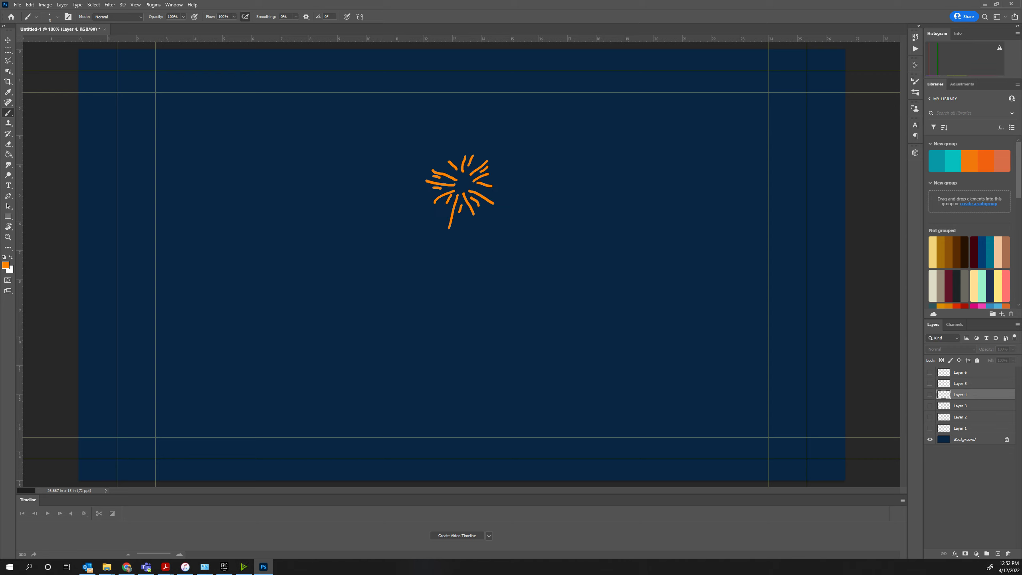
{"action": "left_click", "coordinate": [930, 394]}
{"action": "left_click", "coordinate": [929, 394]}
{"action": "left_click", "coordinate": [930, 383]}
{"action": "left_click", "coordinate": [929, 384]}
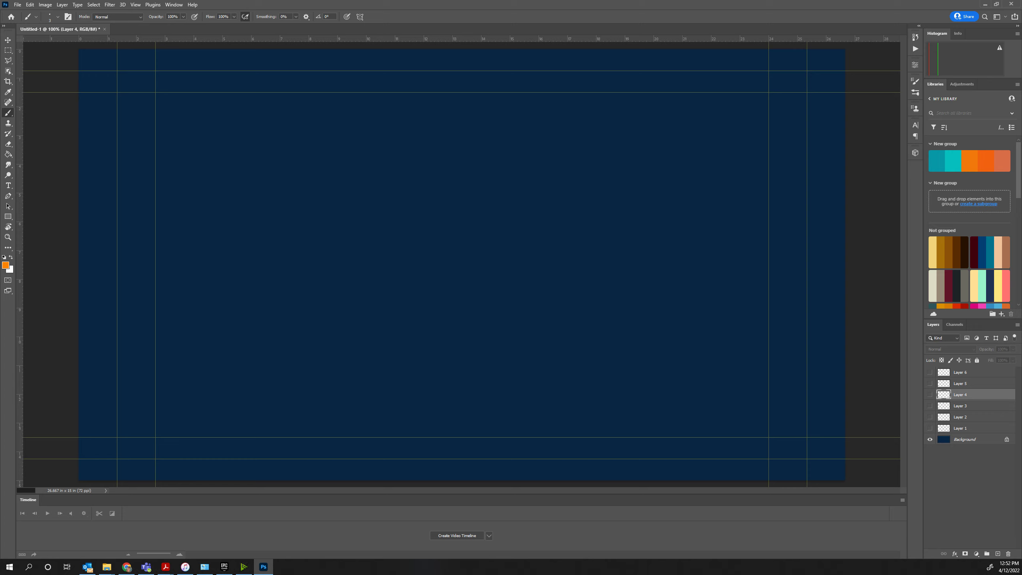
- Select Layer 1 and show only that layer above the background
{"action": "left_click", "coordinate": [960, 428]}
{"action": "left_click", "coordinate": [929, 428]}
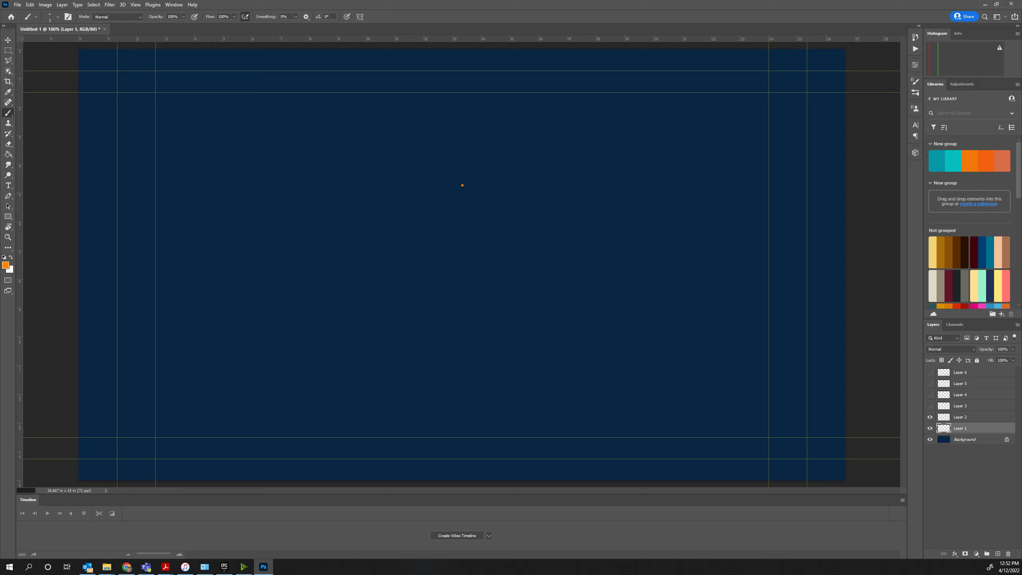
{"action": "left_click", "coordinate": [930, 417]}
- Add an Outer Glow to Layer 1 in Normal mode at 100% opacity, with increased spread and size
{"action": "left_click", "coordinate": [62, 4]}
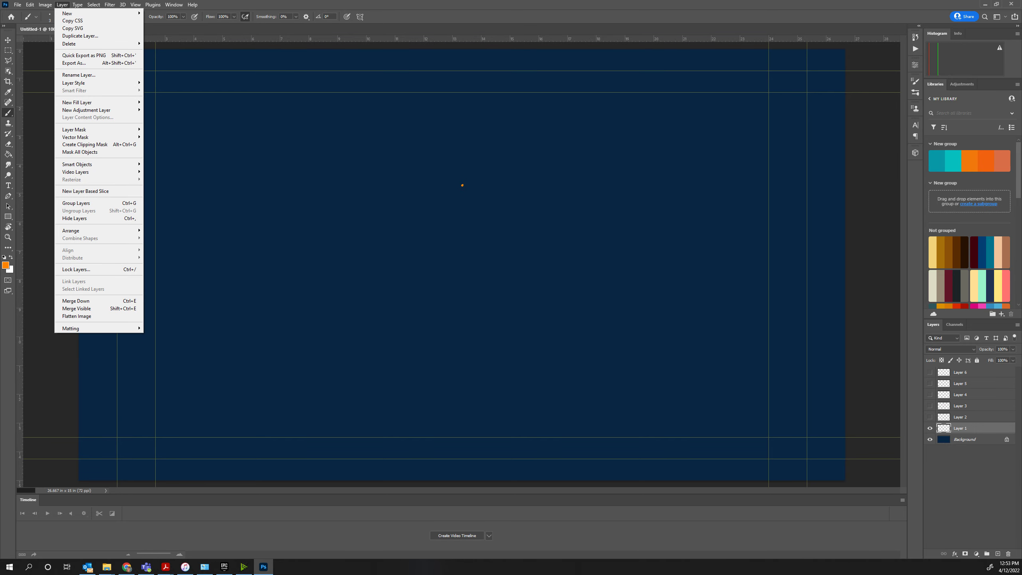
{"action": "mouse_move", "coordinate": [100, 83]}
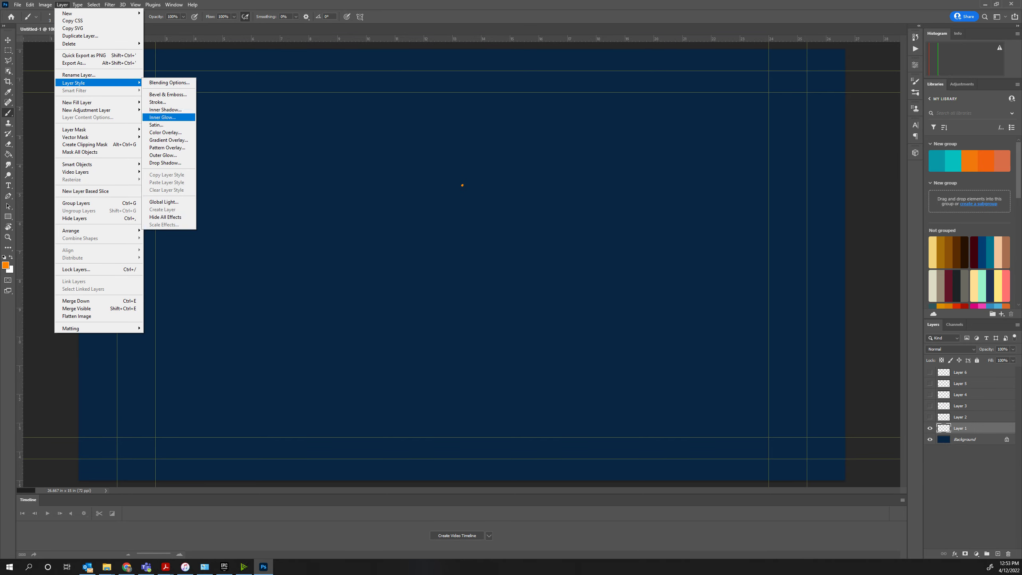
{"action": "left_click", "coordinate": [163, 154]}
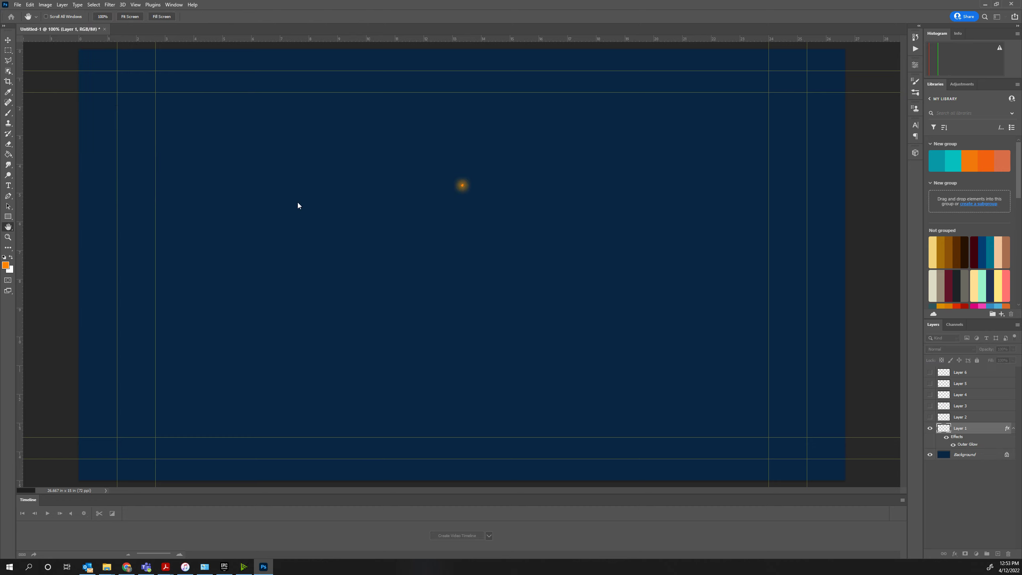
{"action": "left_click_drag", "start_coordinate": [597, 158], "coordinate": [580, 116]}
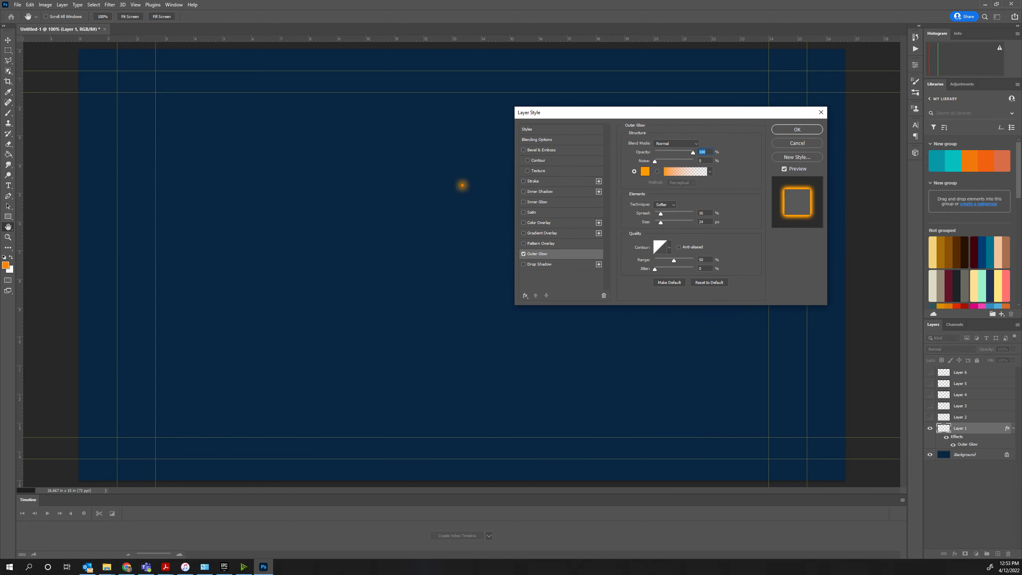
{"action": "left_click", "coordinate": [645, 172]}
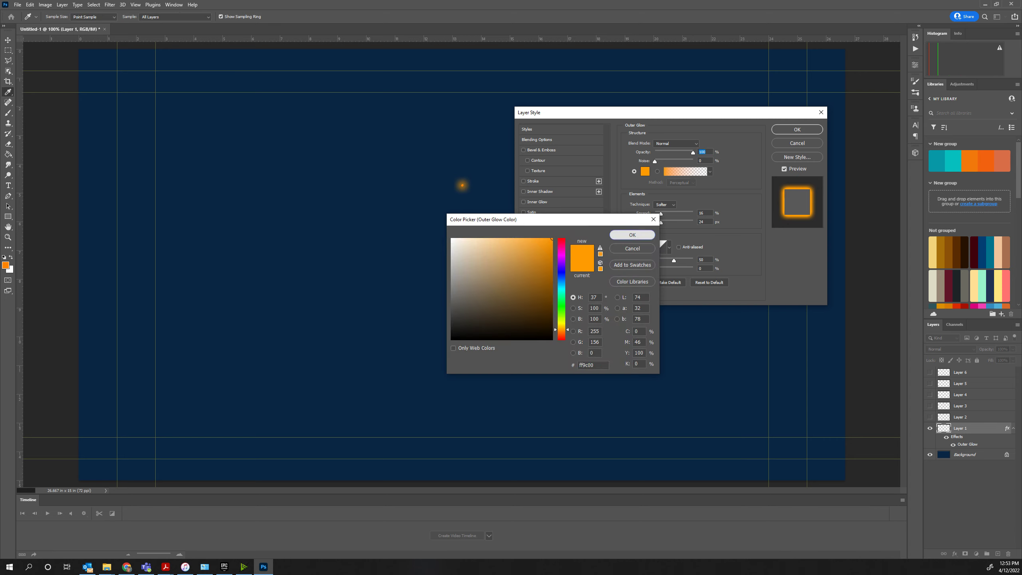
{"action": "left_click", "coordinate": [632, 235]}
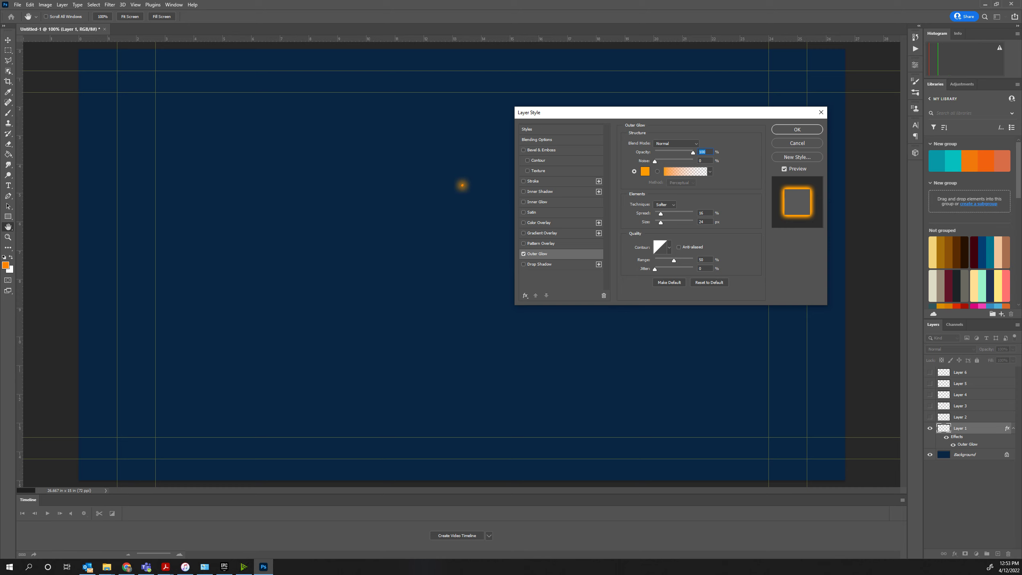
{"action": "mouse_move", "coordinate": [692, 153]}
{"action": "left_mouse_down"}
{"action": "mouse_move", "coordinate": [661, 153]}
{"action": "mouse_move", "coordinate": [694, 153]}
{"action": "left_mouse_up"}
{"action": "left_click", "coordinate": [675, 143]}
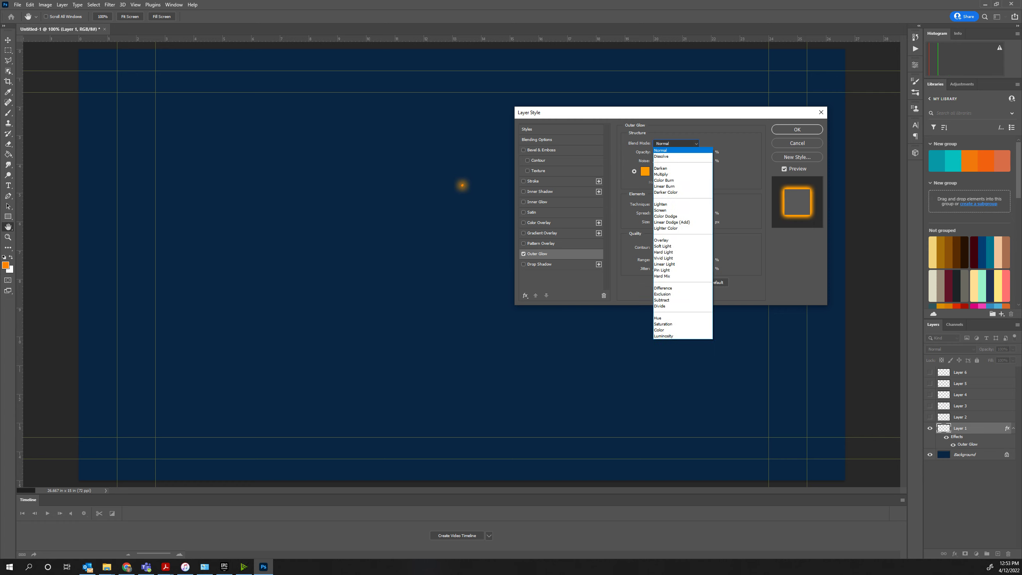
{"action": "left_click", "coordinate": [672, 150]}
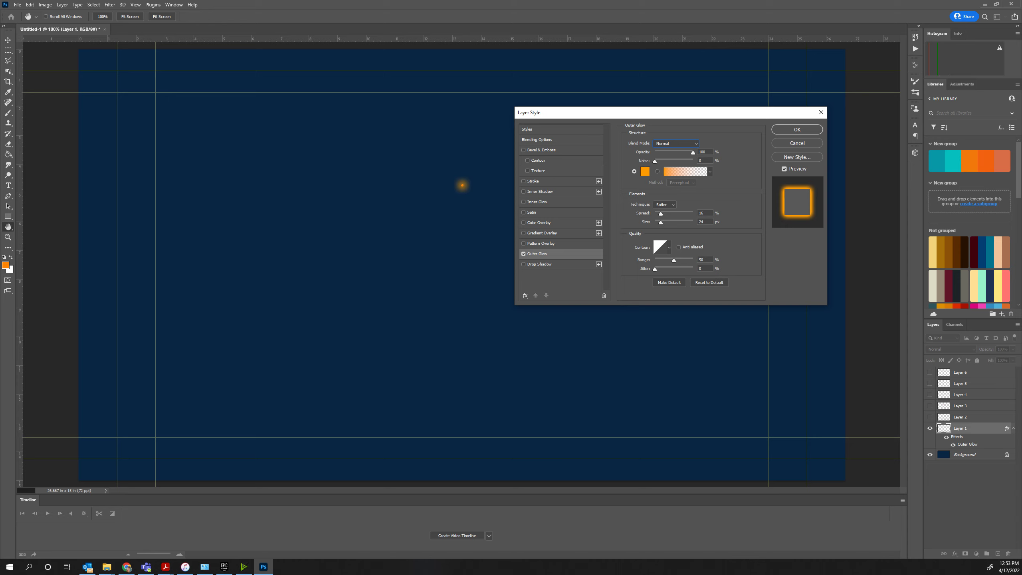
{"action": "mouse_move", "coordinate": [661, 213]}
{"action": "left_mouse_down"}
{"action": "mouse_move", "coordinate": [665, 222]}
{"action": "mouse_move", "coordinate": [662, 213]}
{"action": "left_mouse_up"}
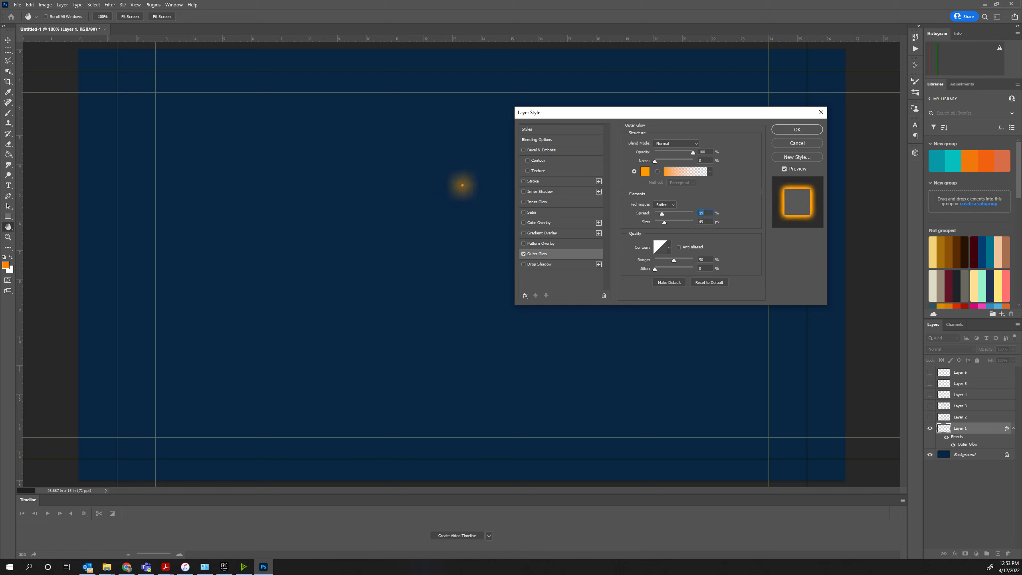
- Change the Outer Glow color to the lighter orange ffbc53 and apply the layer style
{"action": "left_click", "coordinate": [645, 171]}
{"action": "left_click", "coordinate": [497, 238]}
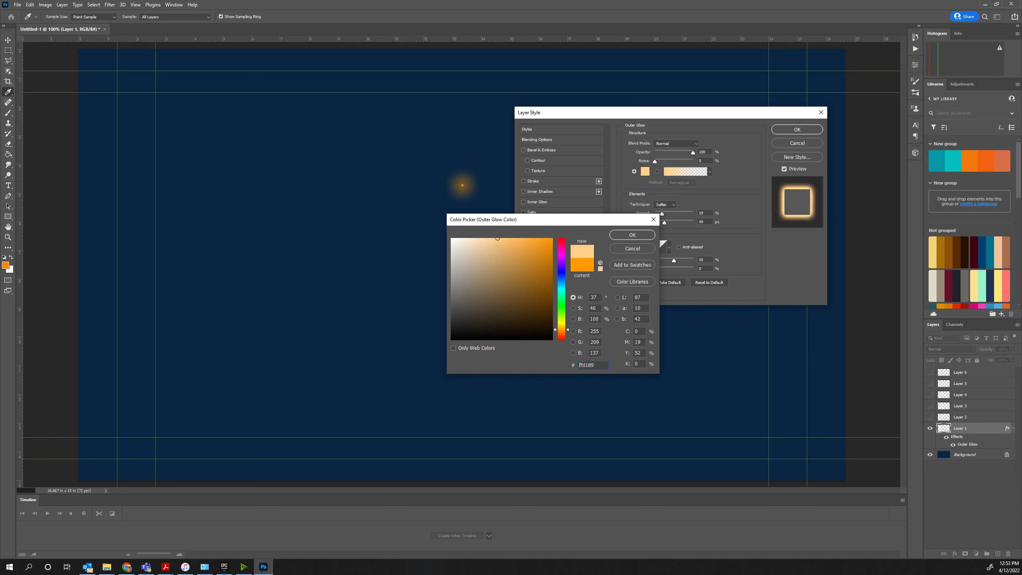
{"action": "left_click_drag", "start_coordinate": [497, 238], "coordinate": [522, 239]}
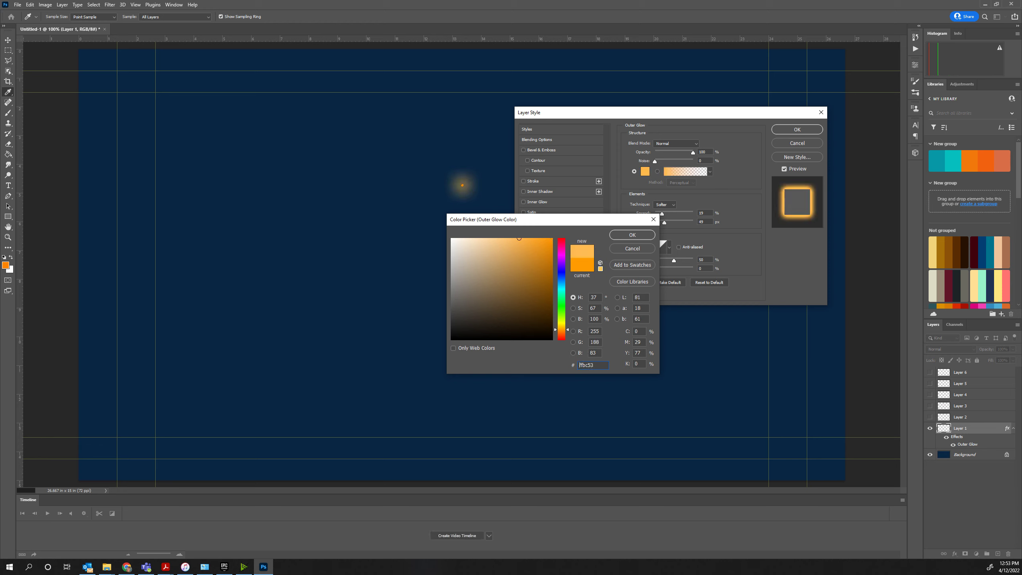
{"action": "left_click", "coordinate": [632, 235]}
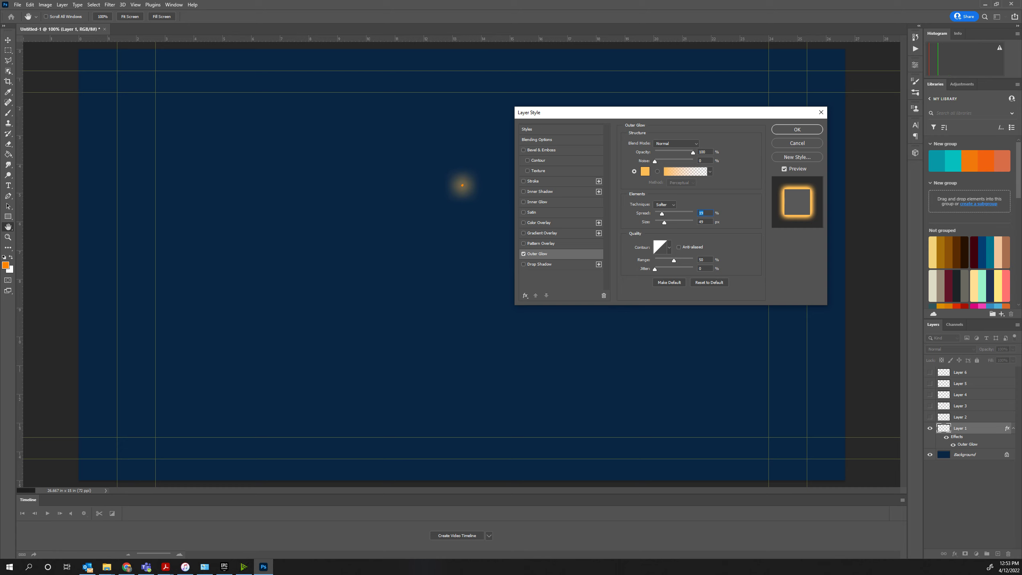
{"action": "left_click", "coordinate": [797, 129]}
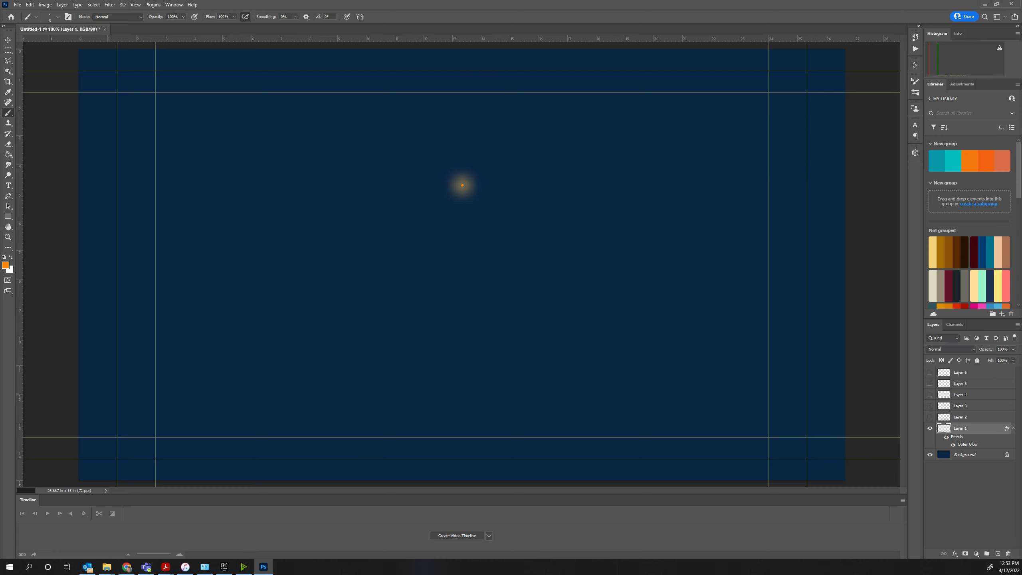
- Copy Layer 1's Outer Glow style and paste it onto Layers 2 through 6
{"action": "right_click", "coordinate": [959, 437]}
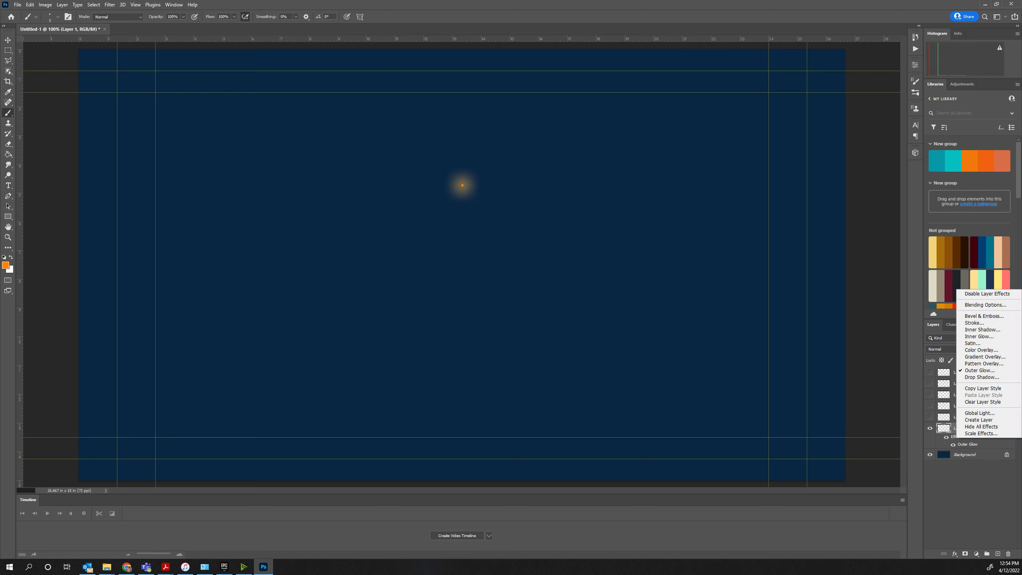
{"action": "left_click", "coordinate": [980, 388]}
{"action": "right_click", "coordinate": [966, 443]}
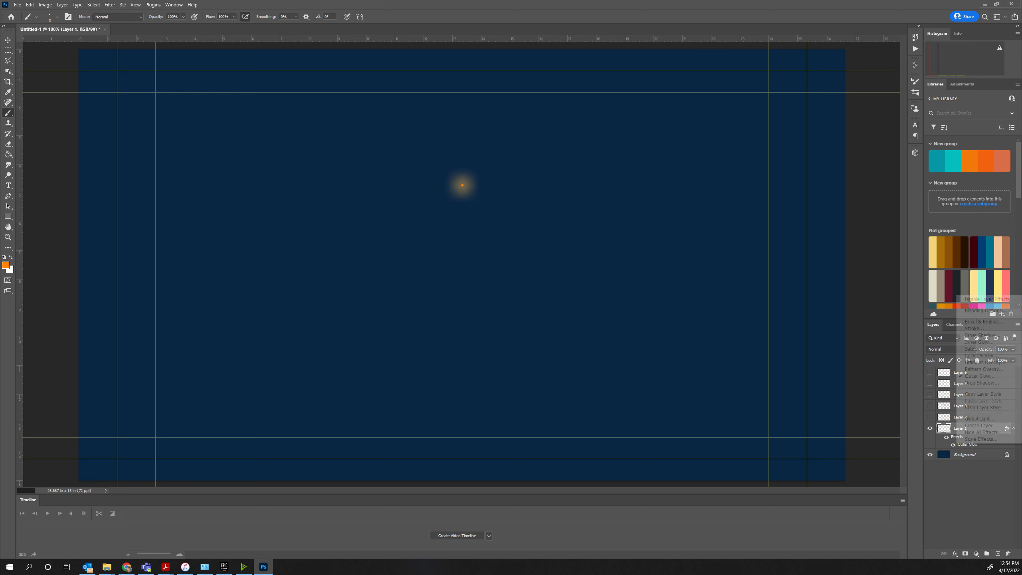
{"action": "left_click", "coordinate": [982, 394]}
{"action": "left_click", "coordinate": [981, 417]}
{"action": "left_click", "coordinate": [981, 372], "text": "shift"}
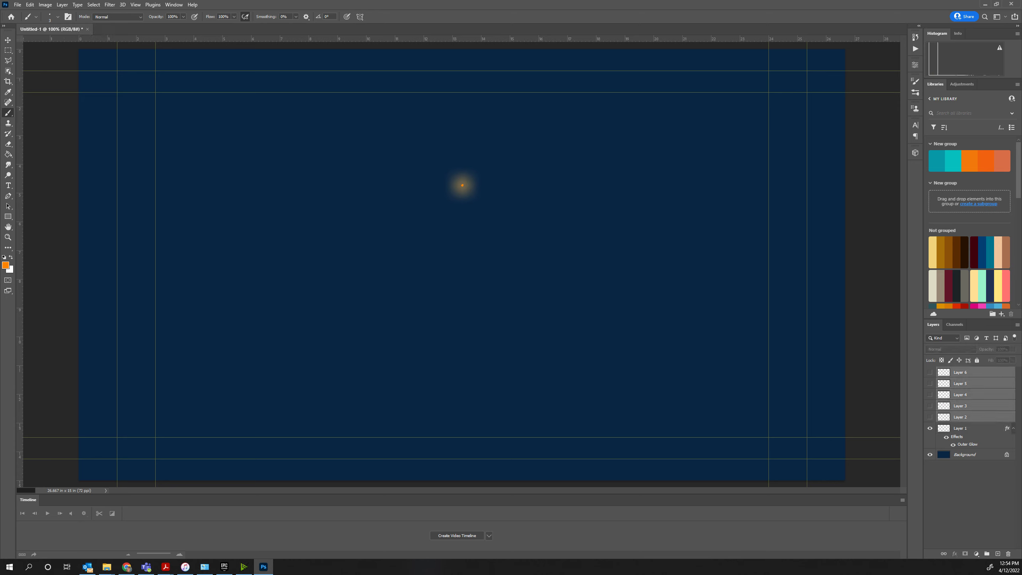
{"action": "right_click", "coordinate": [981, 372]}
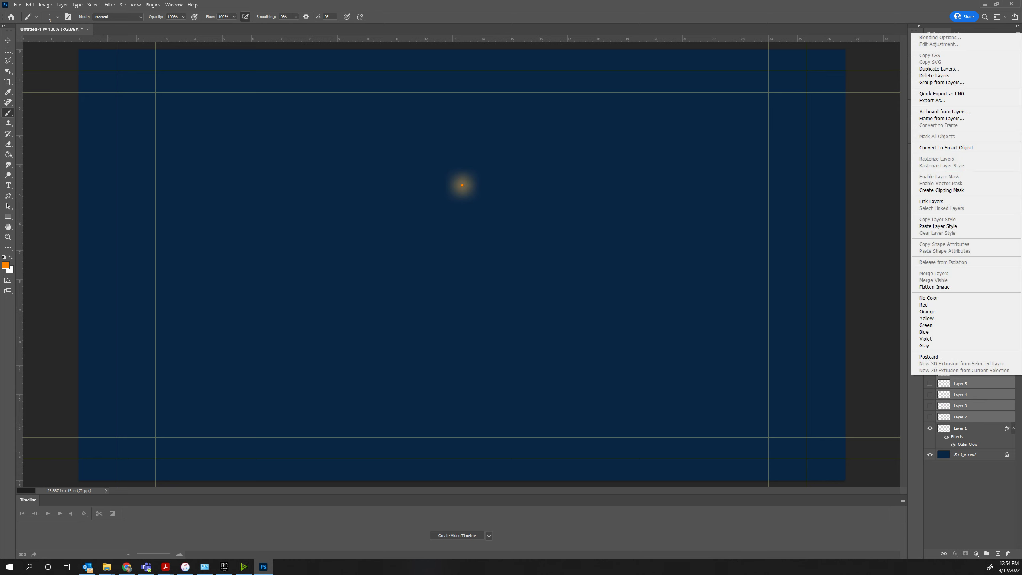
{"action": "left_click", "coordinate": [937, 226]}
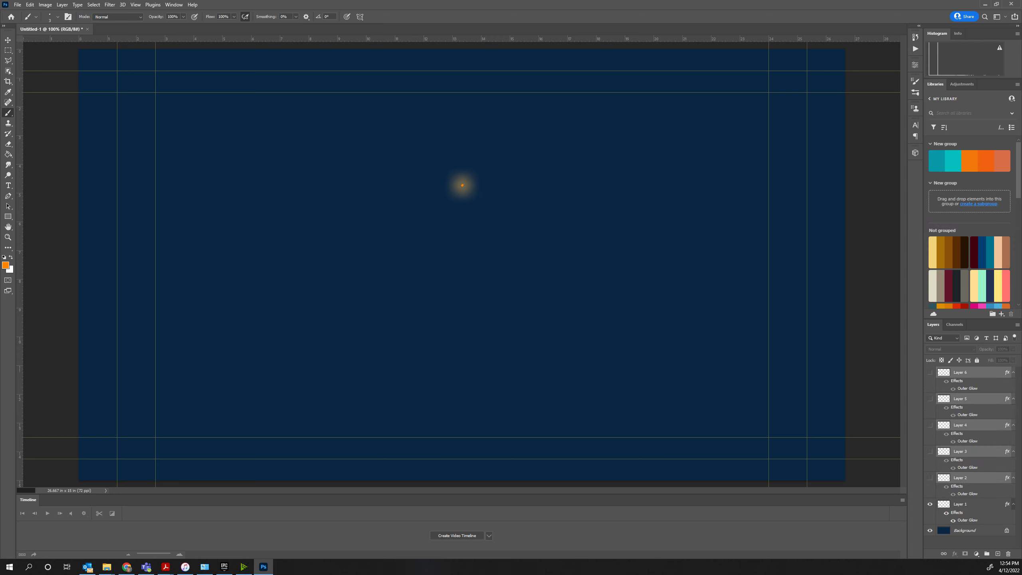
- Check the glow on Layers 2 through 6 one at a time, leaving every firework layer hidden
{"action": "left_click", "coordinate": [929, 478]}
{"action": "left_click", "coordinate": [929, 477]}
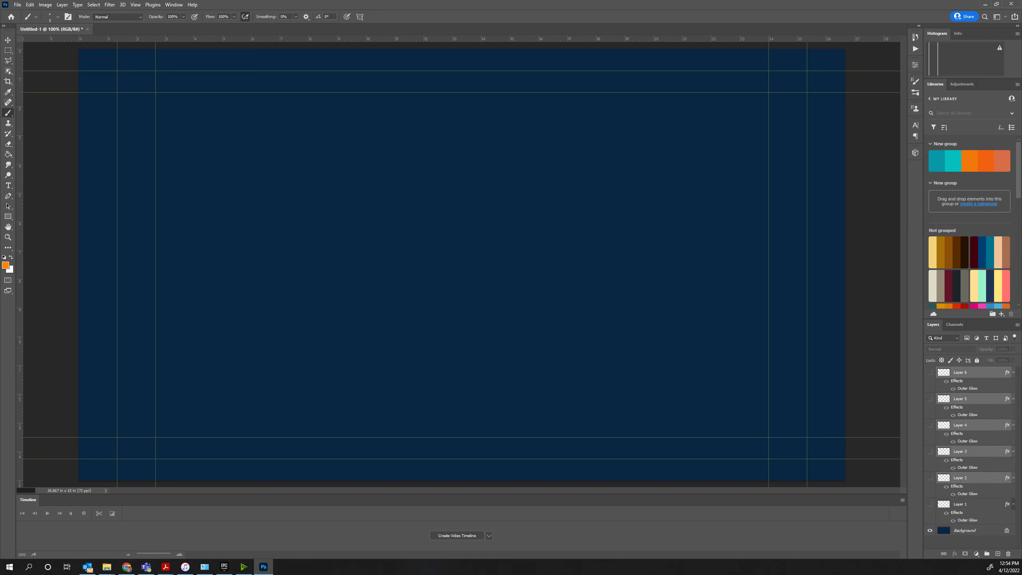
{"action": "left_click", "coordinate": [929, 451]}
{"action": "left_click", "coordinate": [929, 451]}
{"action": "left_click", "coordinate": [929, 424]}
{"action": "left_click", "coordinate": [929, 425]}
{"action": "left_click", "coordinate": [929, 399]}
{"action": "left_click", "coordinate": [929, 399]}
{"action": "left_click", "coordinate": [929, 372]}
{"action": "left_click", "coordinate": [929, 372]}
- Create a frame animation in the timeline instead of a video timeline
{"action": "left_click", "coordinate": [489, 535]}
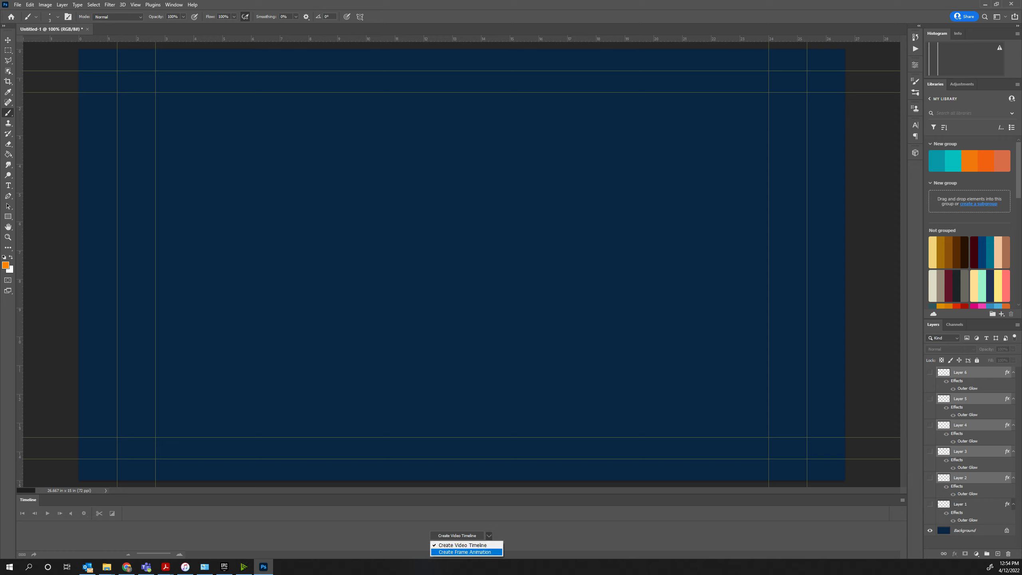
{"action": "left_click", "coordinate": [465, 552]}
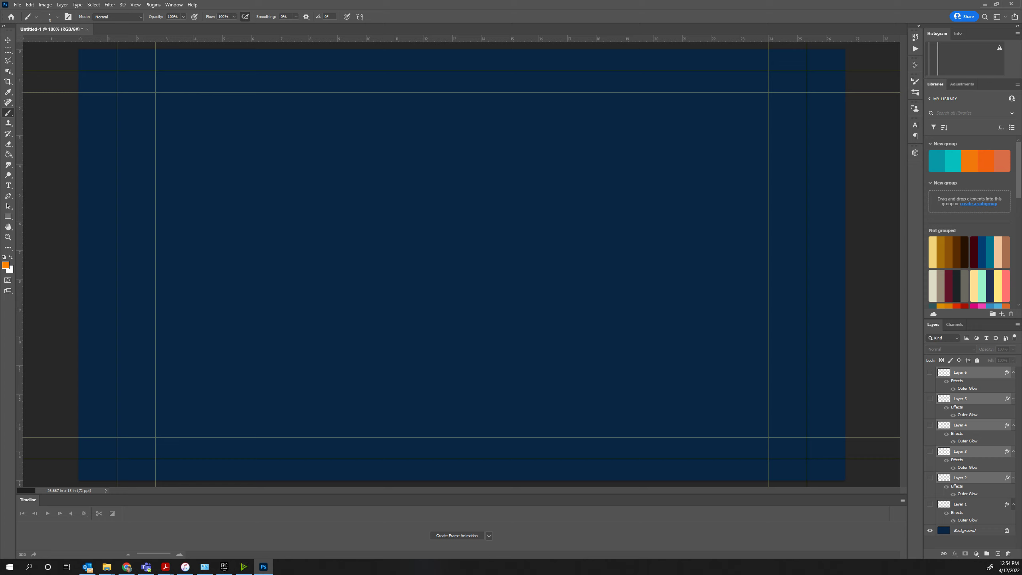
{"action": "left_click", "coordinate": [488, 535]}
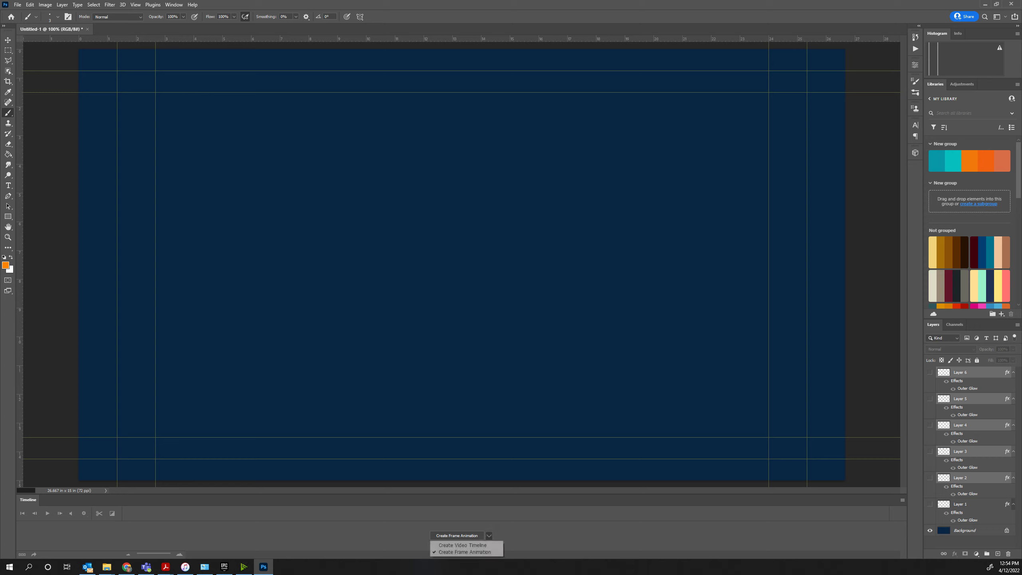
{"action": "left_click", "coordinate": [488, 536]}
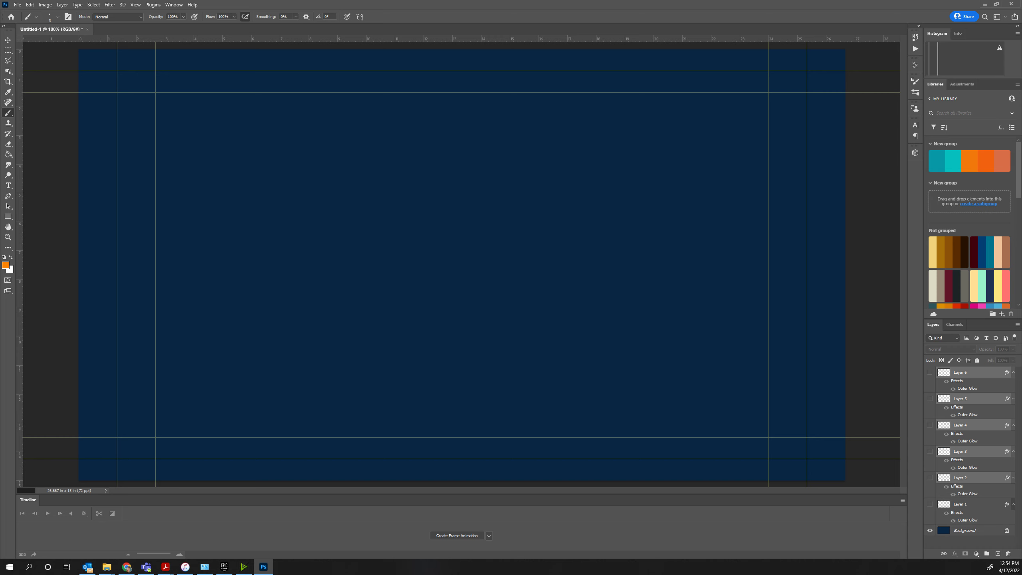
{"action": "left_click", "coordinate": [457, 535]}
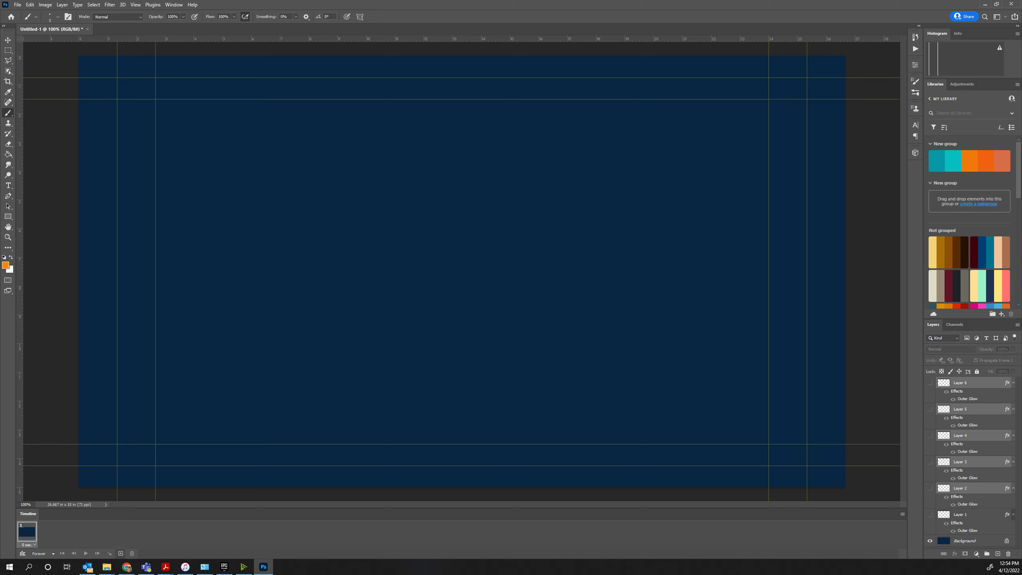
- Add two animation frames, showing only Layer 1 in frame 2 and only Layer 2 in frame 3 over the background
{"action": "left_click", "coordinate": [120, 554]}
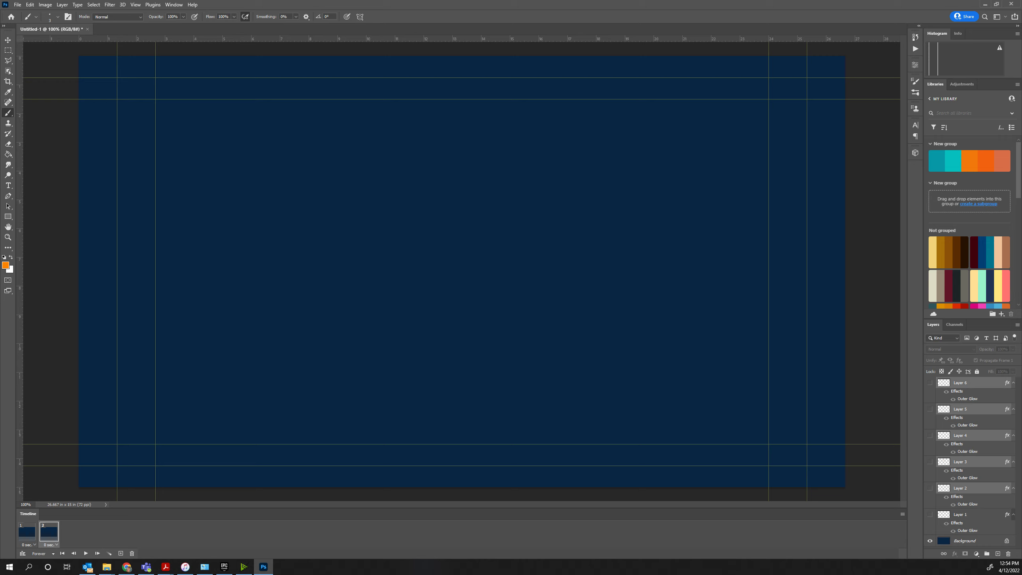
{"action": "left_click", "coordinate": [462, 192]}
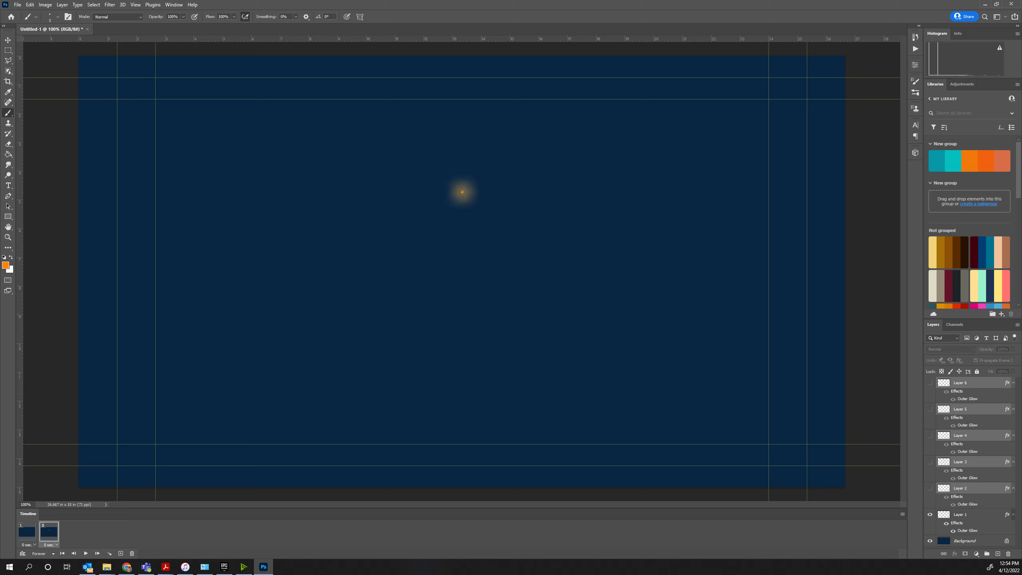
{"action": "left_click", "coordinate": [120, 553]}
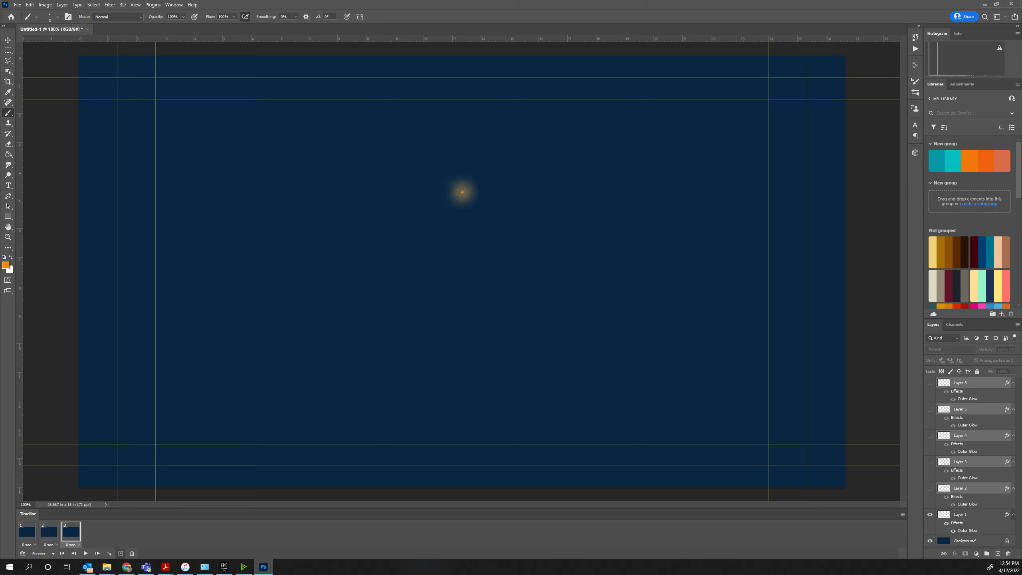
{"action": "left_click", "coordinate": [930, 488]}
{"action": "left_click", "coordinate": [929, 514]}
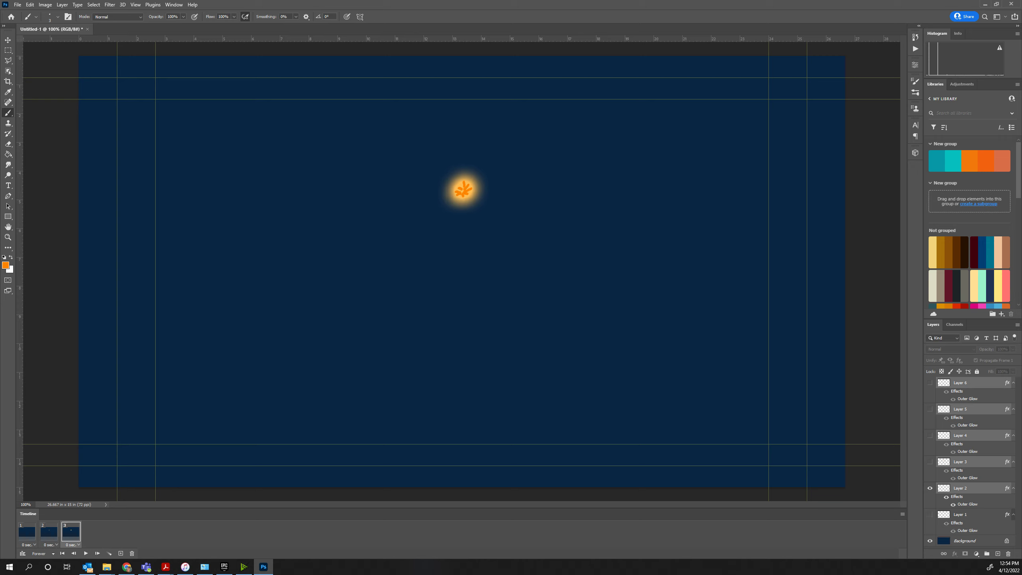
- Add two more animation frames, showing only Layer 3 in frame 4 and only Layer 4 in frame 5 over the background
{"action": "left_click", "coordinate": [121, 554]}
{"action": "left_click", "coordinate": [929, 461]}
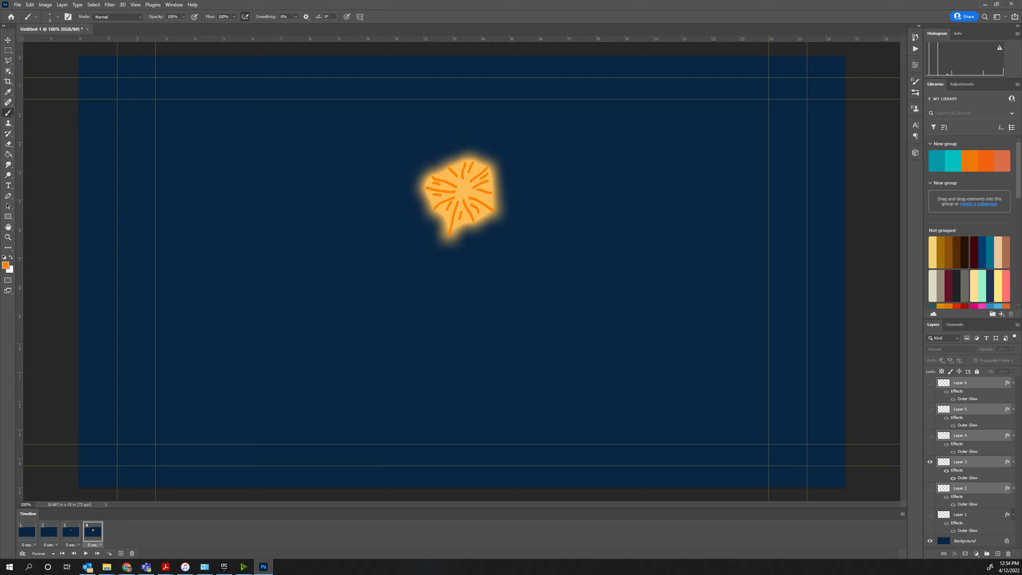
{"action": "left_click", "coordinate": [121, 553]}
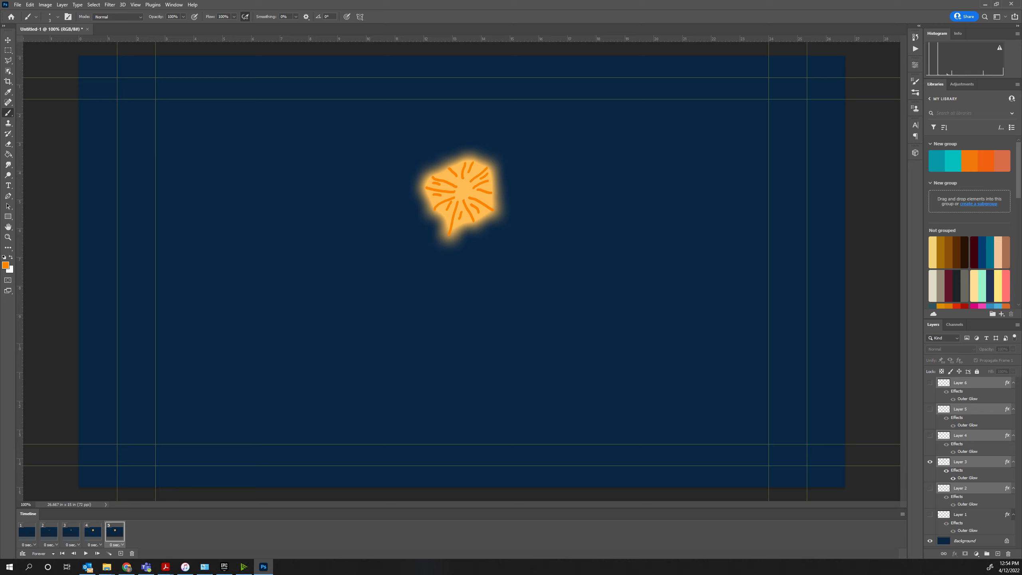
{"action": "left_click", "coordinate": [929, 435]}
{"action": "left_click", "coordinate": [930, 462]}
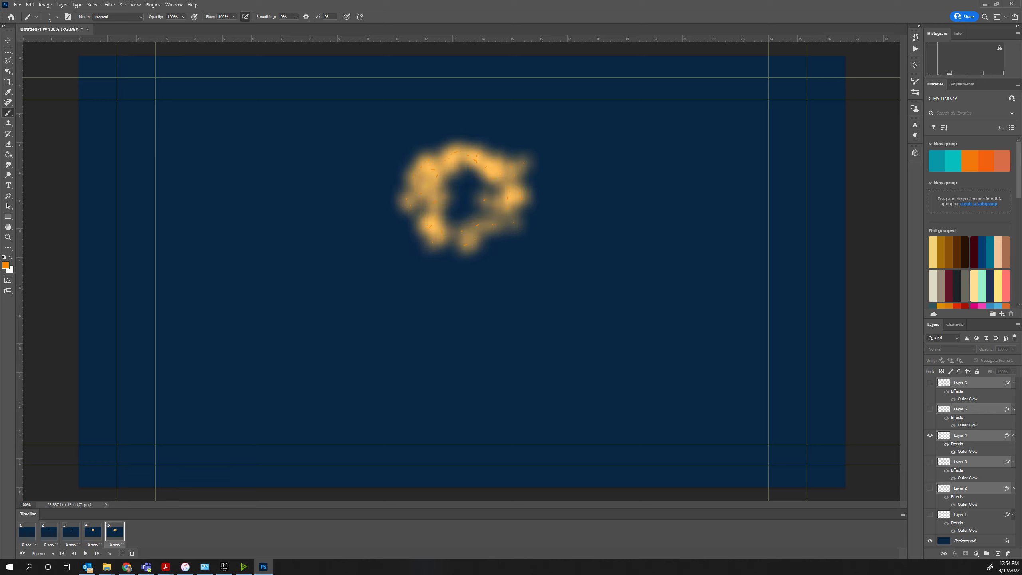
- Add two animation frames, showing only Layer 5 in frame 6 and only Layer 6 in frame 7 over the background
{"action": "left_click", "coordinate": [121, 553]}
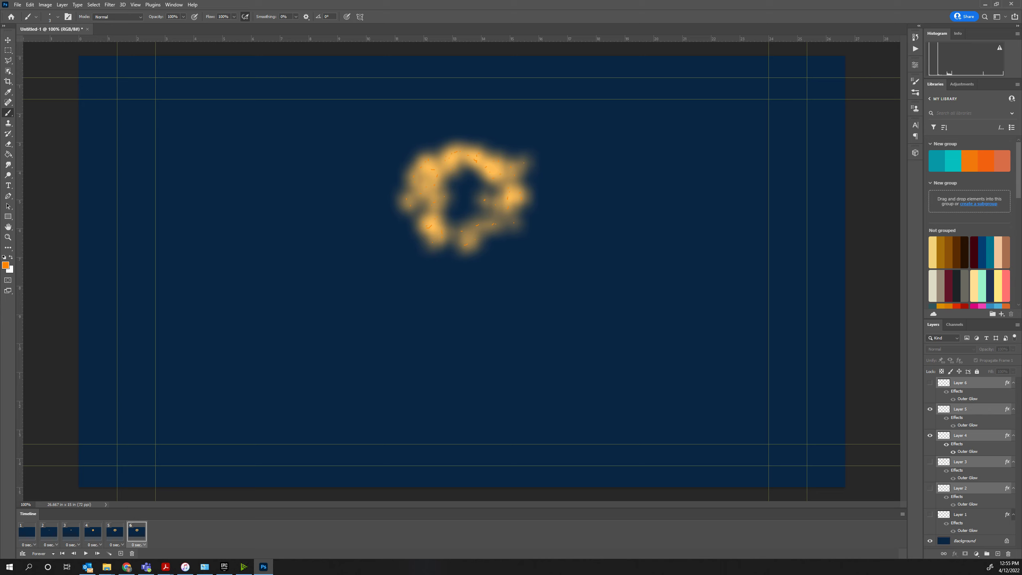
{"action": "left_click", "coordinate": [929, 435]}
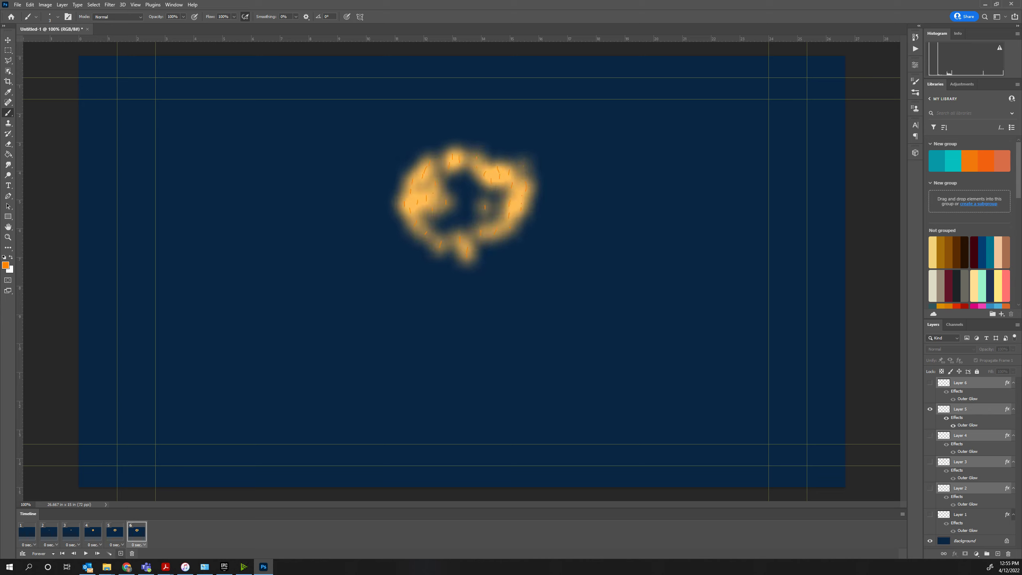
{"action": "left_click", "coordinate": [121, 553]}
{"action": "left_click", "coordinate": [929, 383]}
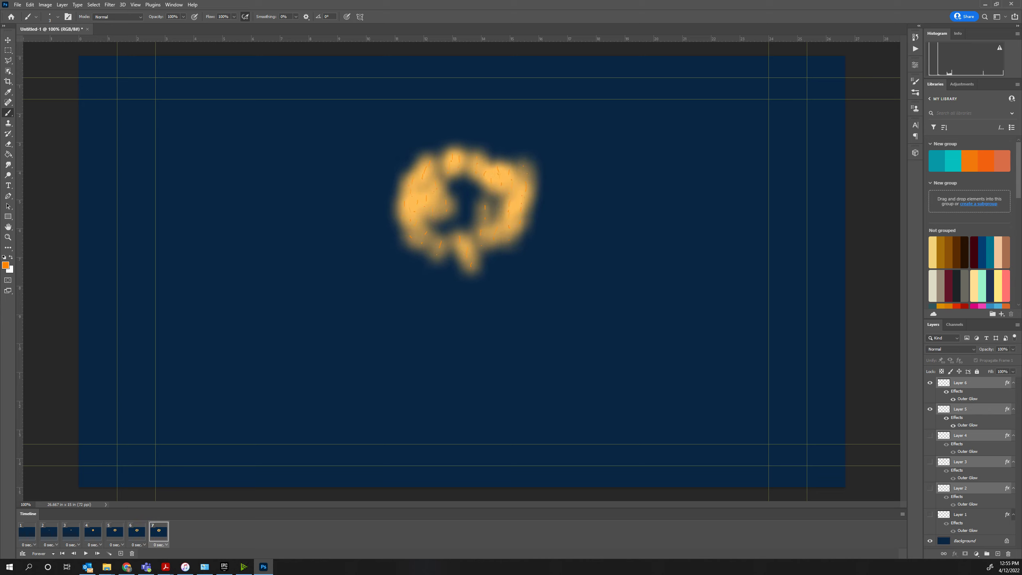
{"action": "left_click", "coordinate": [929, 408]}
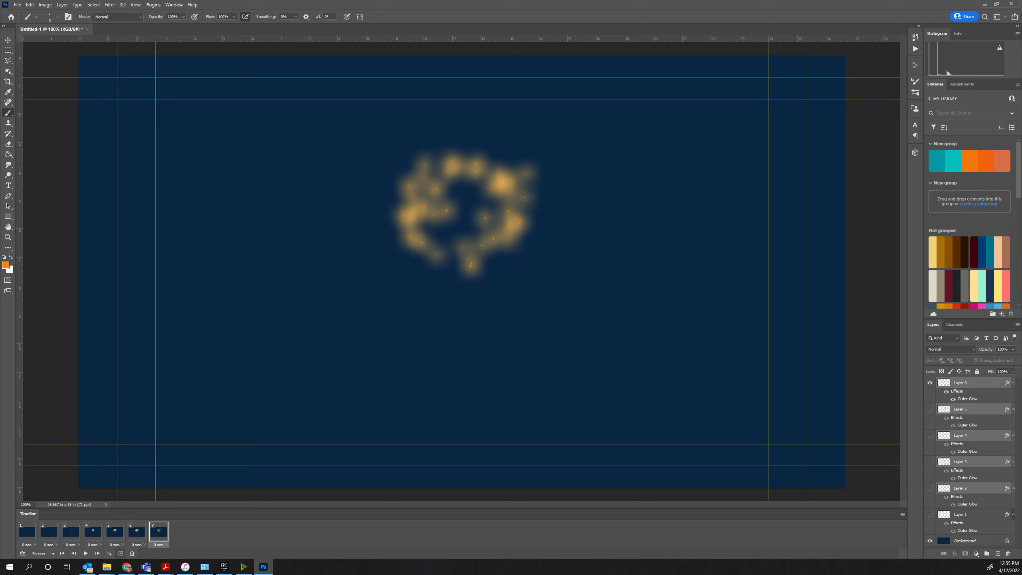
- Add frame 8 with every firework layer hidden, and play back the animation
{"action": "left_click", "coordinate": [121, 553]}
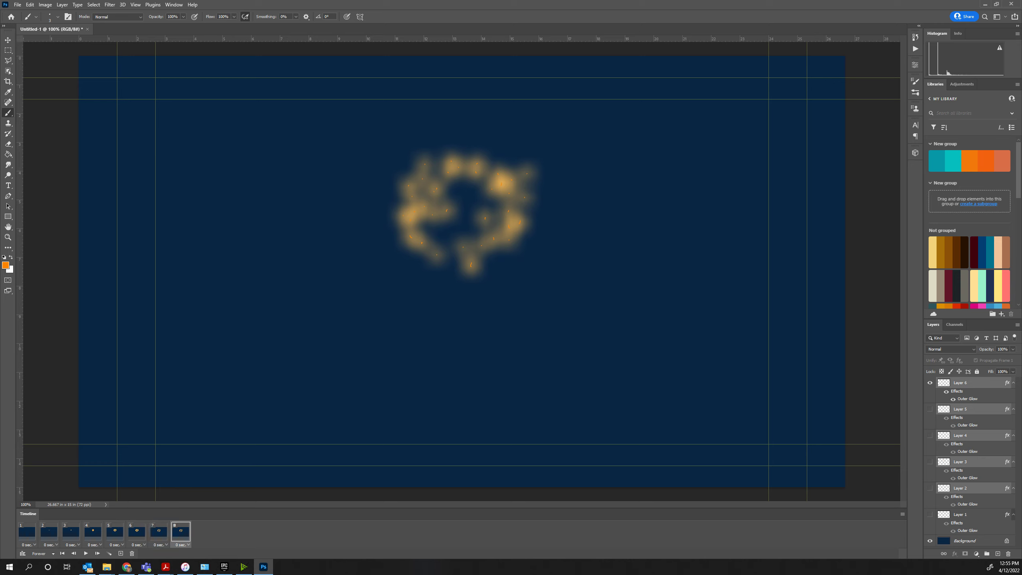
{"action": "left_click", "coordinate": [929, 382]}
{"action": "left_click", "coordinate": [86, 553]}
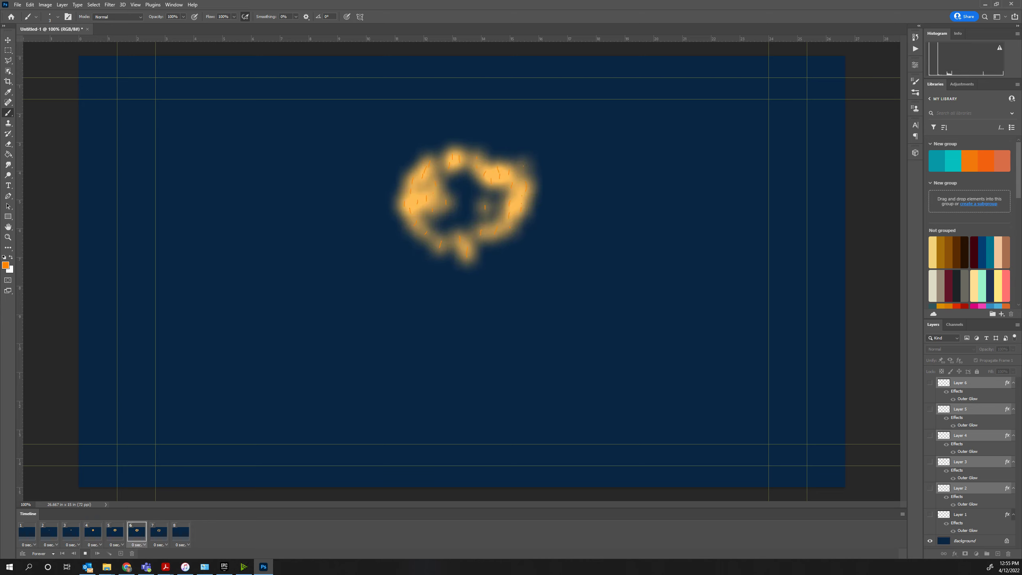
{"action": "key", "text": "space"}
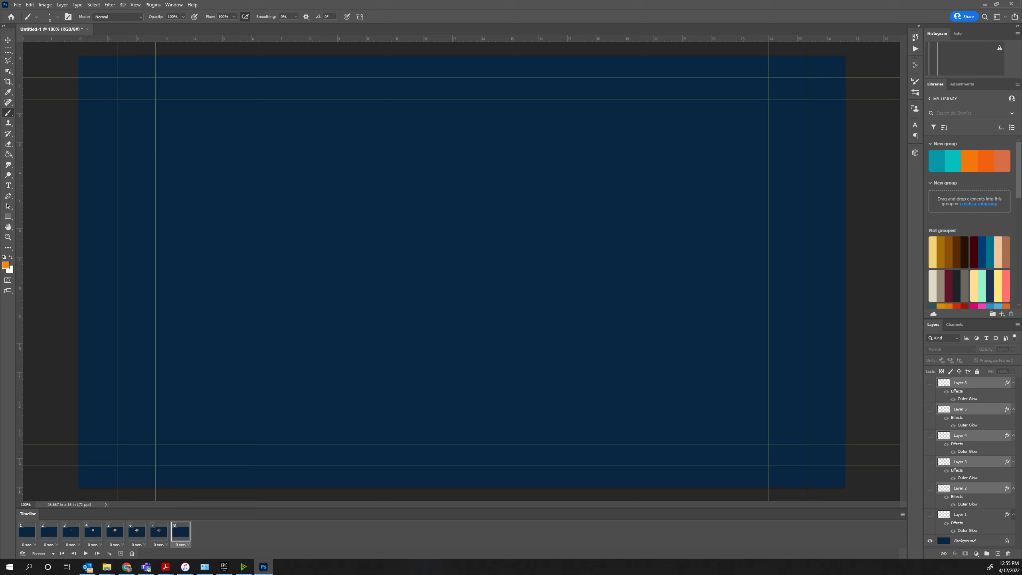
- Group Layers 1 through 6 into a single layer group above the background
{"action": "left_click", "coordinate": [973, 383]}
{"action": "key", "text": "ctrl+alt+a"}
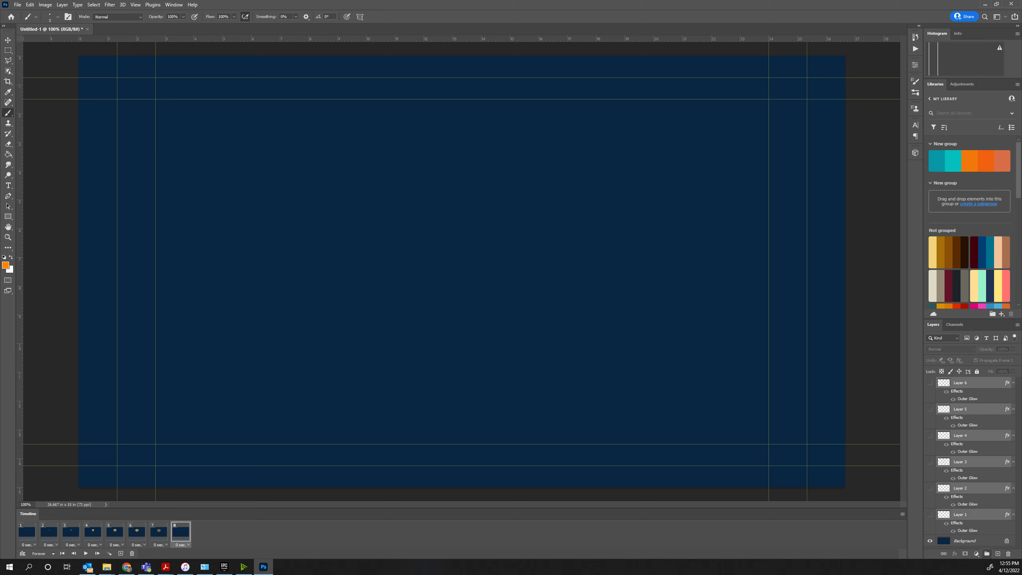
{"action": "left_click", "coordinate": [986, 554]}
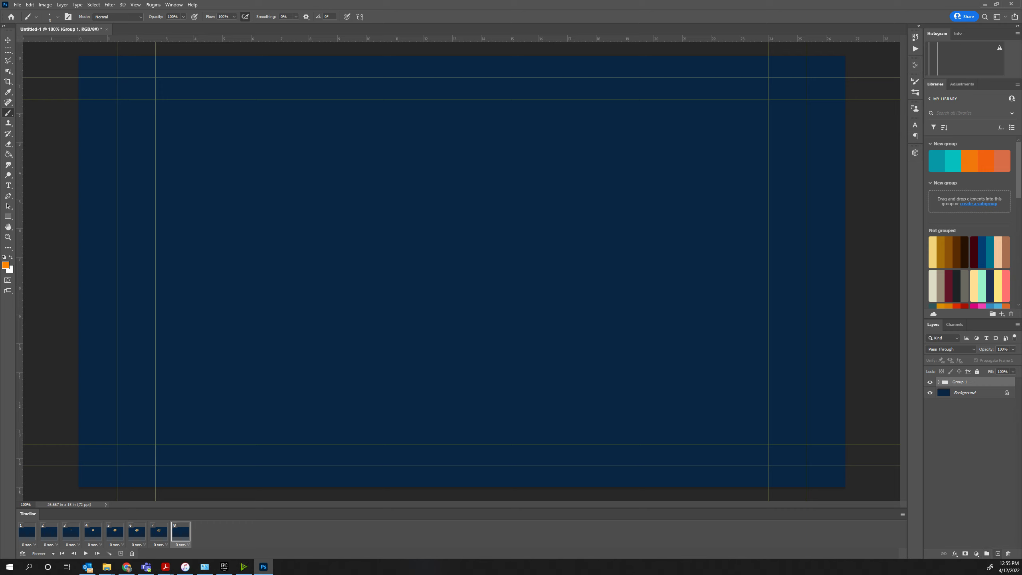
- Add Layer 7 and paint a short, thick orange curve in from the canvas's left edge, using a larger brush with 100% smoothing
{"action": "key", "text": "ctrl+shift+alt+n"}
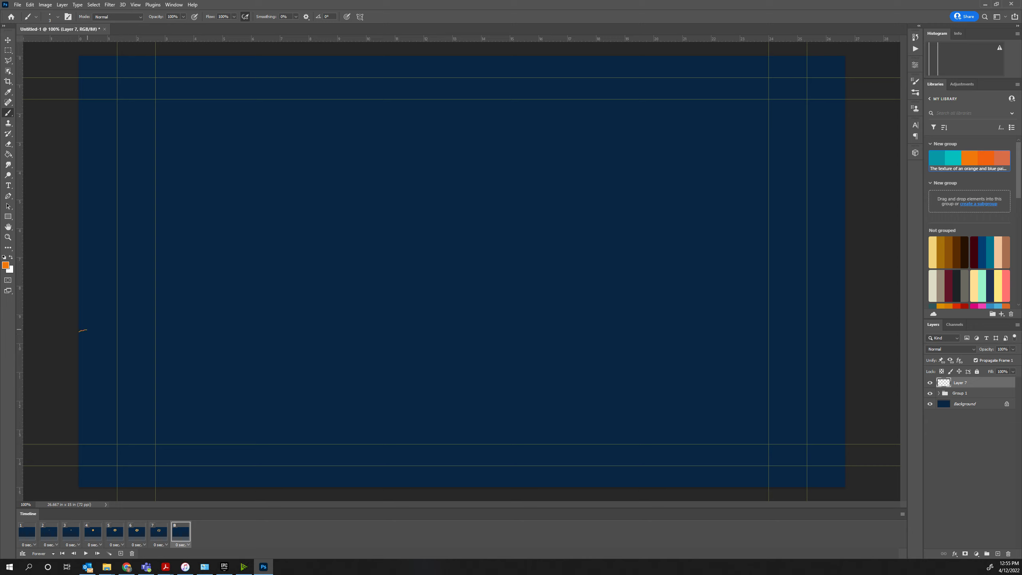
{"action": "left_click", "coordinate": [296, 17]}
{"action": "left_click_drag", "start_coordinate": [294, 27], "coordinate": [335, 27]}
{"action": "right_click", "coordinate": [297, 139]}
{"action": "left_click", "coordinate": [359, 148]}
{"action": "key", "text": "Return"}
{"action": "left_click_drag", "start_coordinate": [79, 290], "coordinate": [137, 306]}
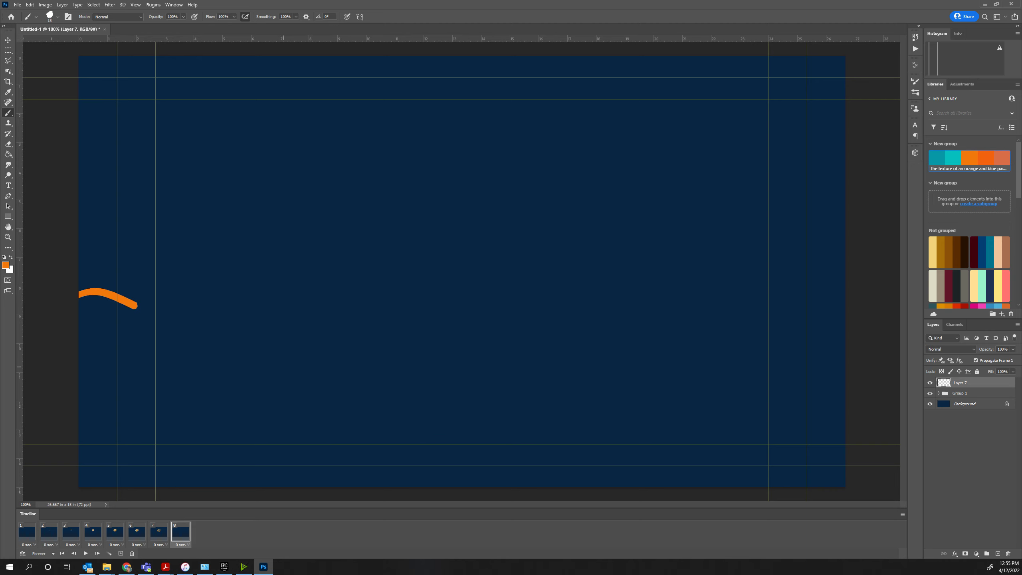
- Add Layer 8, dim Layer 7 to about 40% opacity as a guide, and paint a longer overlapping orange wave on Layer 8
{"action": "left_click", "coordinate": [998, 553]}
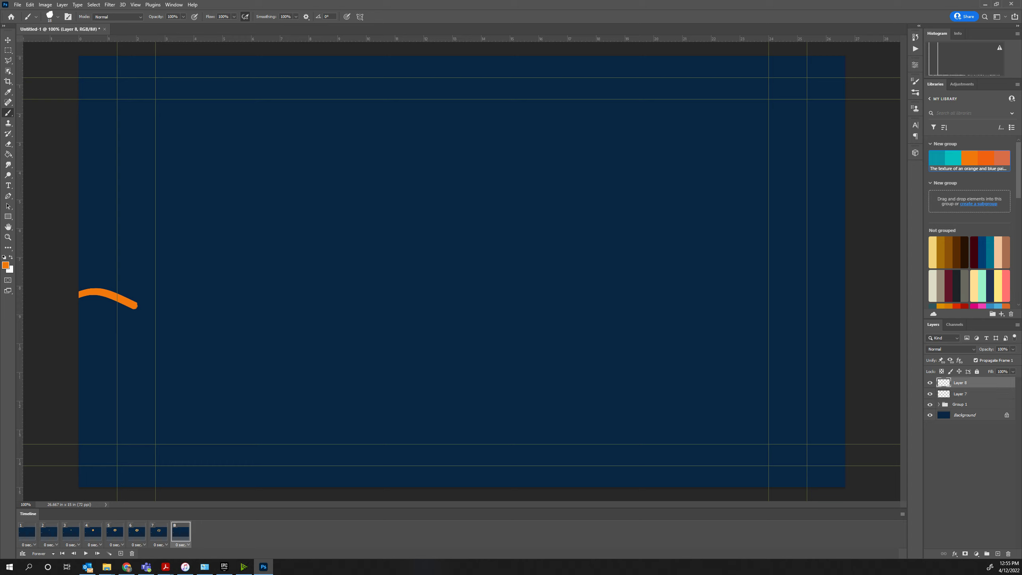
{"action": "left_click", "coordinate": [973, 393]}
{"action": "left_click", "coordinate": [1012, 349]}
{"action": "left_click_drag", "start_coordinate": [1001, 358], "coordinate": [991, 358]}
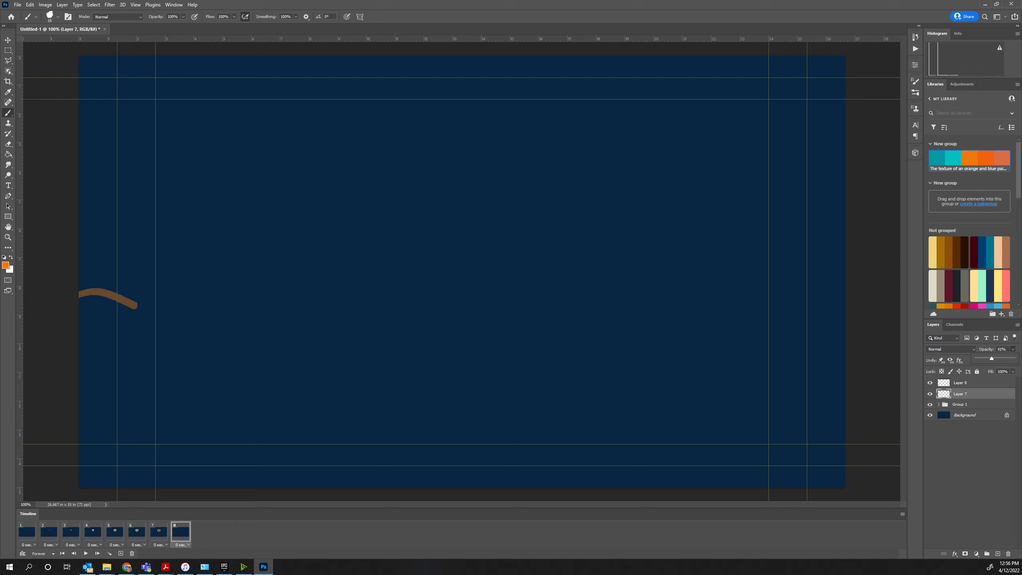
{"action": "left_click", "coordinate": [86, 292]}
{"action": "left_click", "coordinate": [970, 382]}
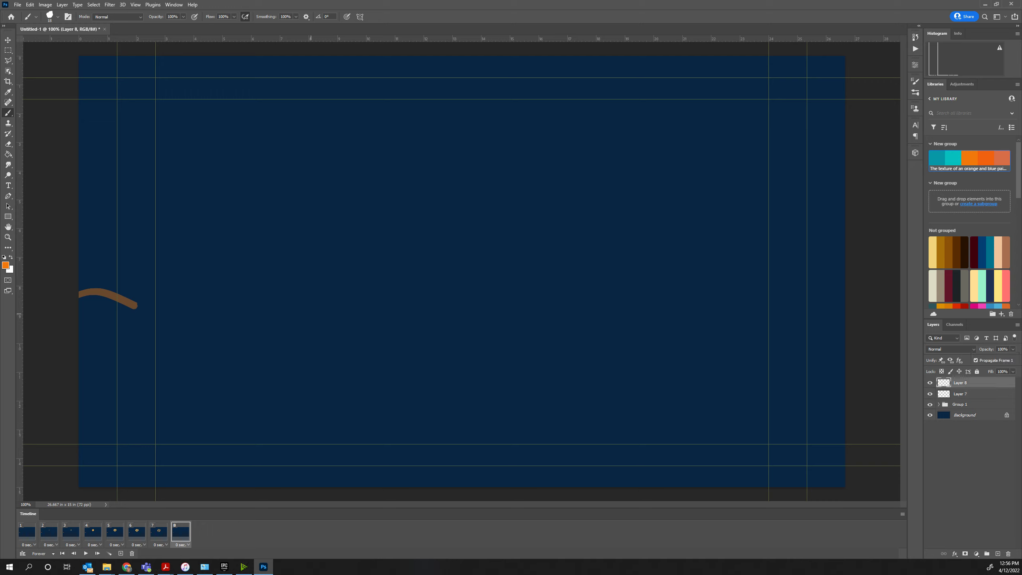
{"action": "mouse_move", "coordinate": [88, 293]}
{"action": "left_mouse_down"}
{"action": "mouse_move", "coordinate": [148, 311]}
{"action": "mouse_move", "coordinate": [211, 301]}
{"action": "left_mouse_up"}
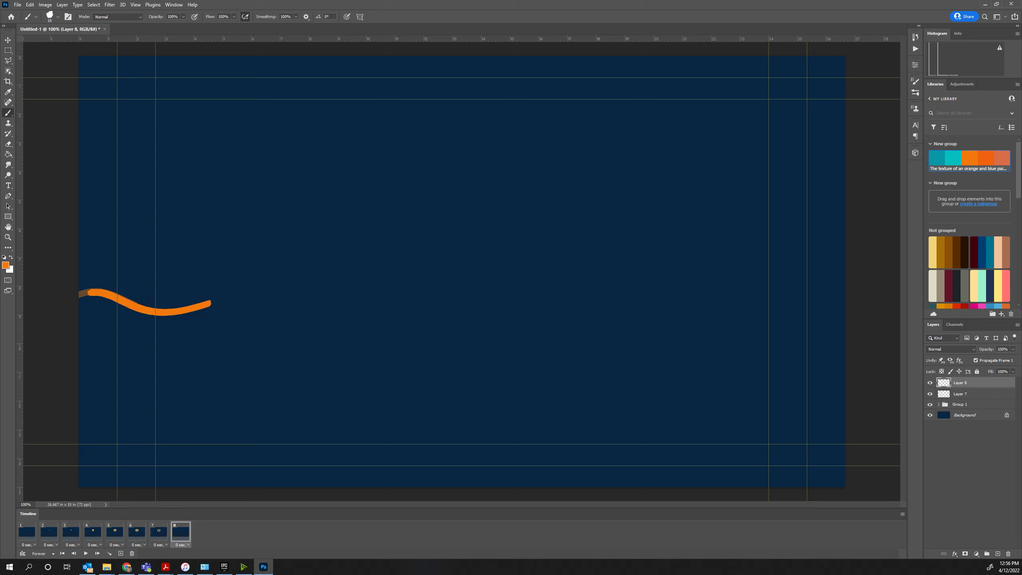
- Add Layer 9, restore Layer 7 to 100% opacity and hide it
{"action": "left_click", "coordinate": [997, 553]}
{"action": "left_click", "coordinate": [970, 404]}
{"action": "left_click", "coordinate": [1012, 349]}
{"action": "left_click_drag", "start_coordinate": [993, 358], "coordinate": [1015, 358]}
{"action": "left_click", "coordinate": [929, 405]}
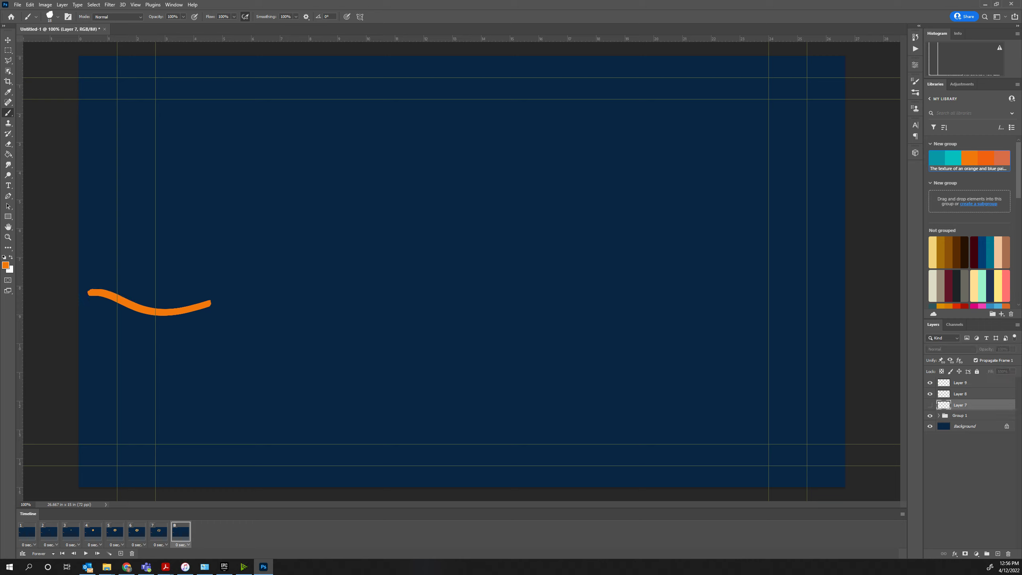
- Dim Layer 8 to 40% opacity and paint the next overlapping wave segment on Layer 9
{"action": "left_click", "coordinate": [965, 393]}
{"action": "left_click", "coordinate": [1012, 349]}
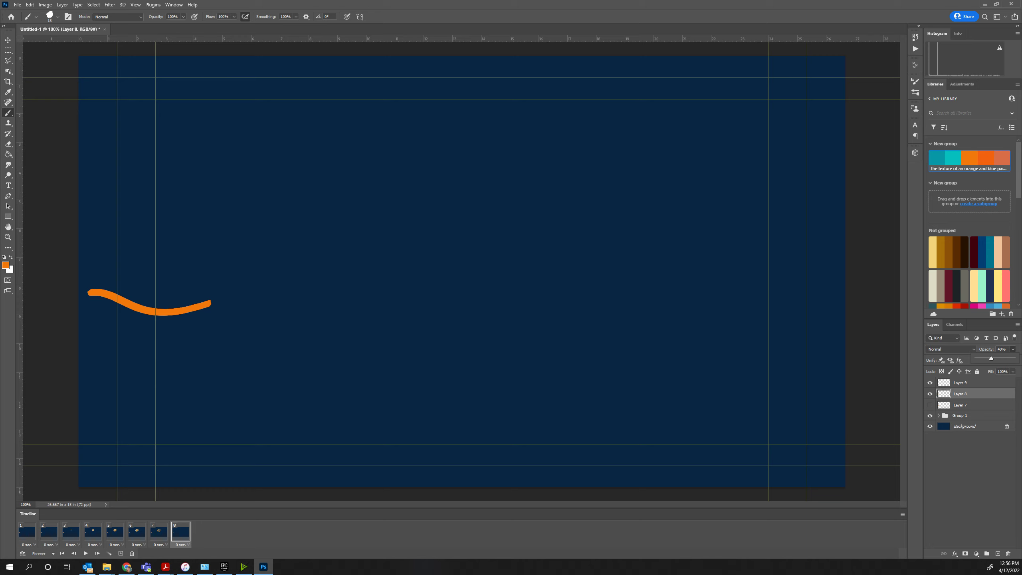
{"action": "left_click", "coordinate": [959, 382]}
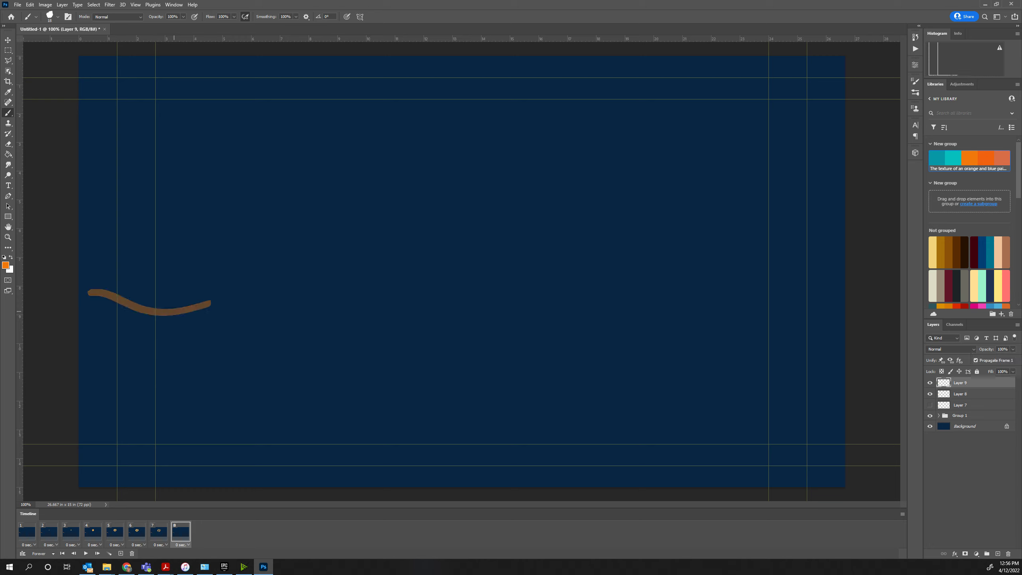
{"action": "mouse_move", "coordinate": [149, 312]}
{"action": "left_mouse_down"}
{"action": "mouse_move", "coordinate": [248, 292]}
{"action": "mouse_move", "coordinate": [308, 302]}
{"action": "left_mouse_up"}
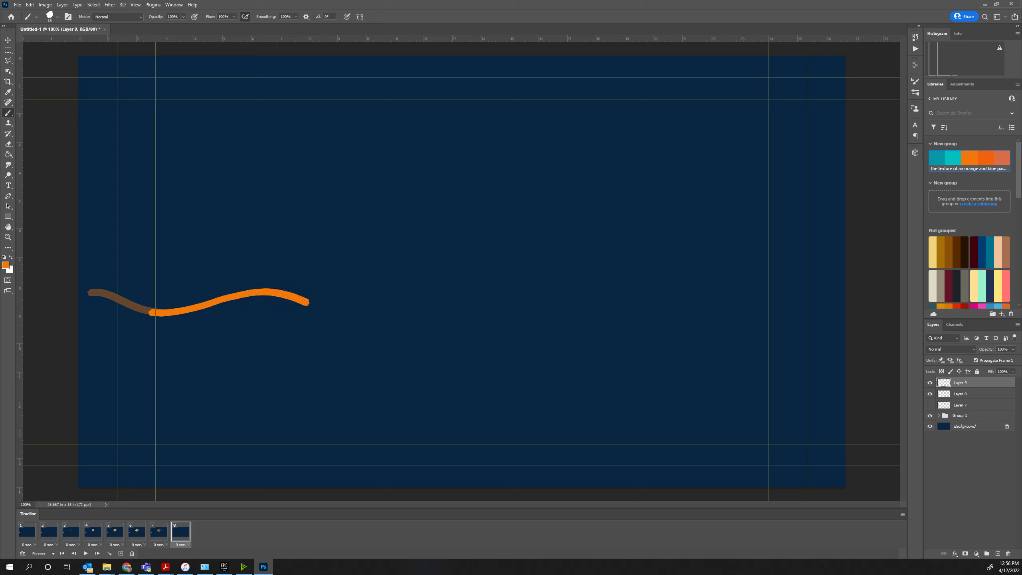
- Restore Layer 8 to 100% opacity and hide it
{"action": "left_click", "coordinate": [965, 393]}
{"action": "left_click_drag", "start_coordinate": [1012, 348], "coordinate": [993, 358]}
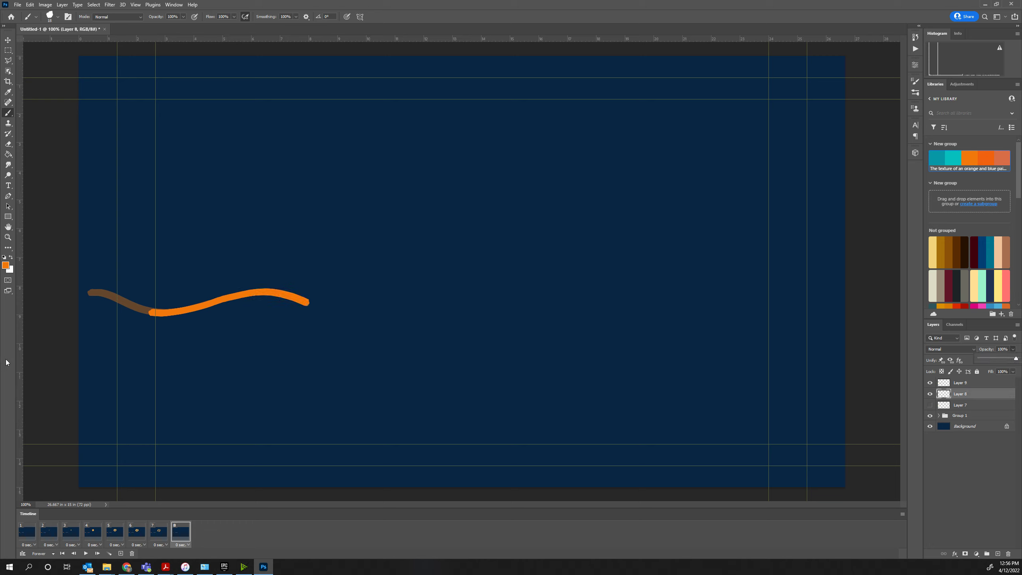
{"action": "left_click", "coordinate": [929, 394]}
- Paint the next two overlapping wave segments on new Layers 10 and 11, one per layer, and hide Layer 9
{"action": "left_click", "coordinate": [965, 382]}
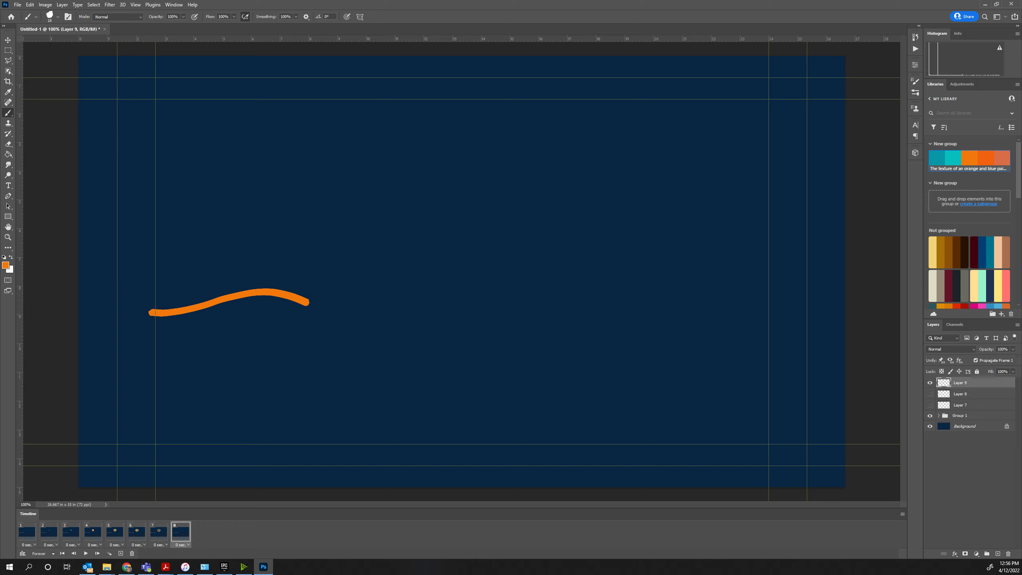
{"action": "left_click", "coordinate": [997, 554]}
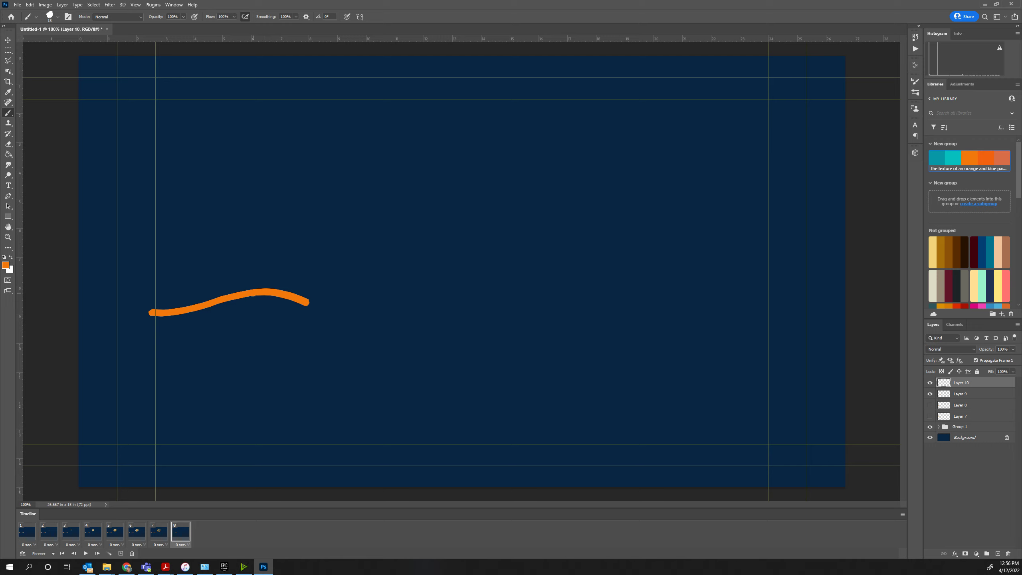
{"action": "mouse_move", "coordinate": [315, 304]}
{"action": "left_mouse_down"}
{"action": "mouse_move", "coordinate": [353, 320]}
{"action": "mouse_move", "coordinate": [406, 318]}
{"action": "mouse_move", "coordinate": [498, 265]}
{"action": "left_mouse_up"}
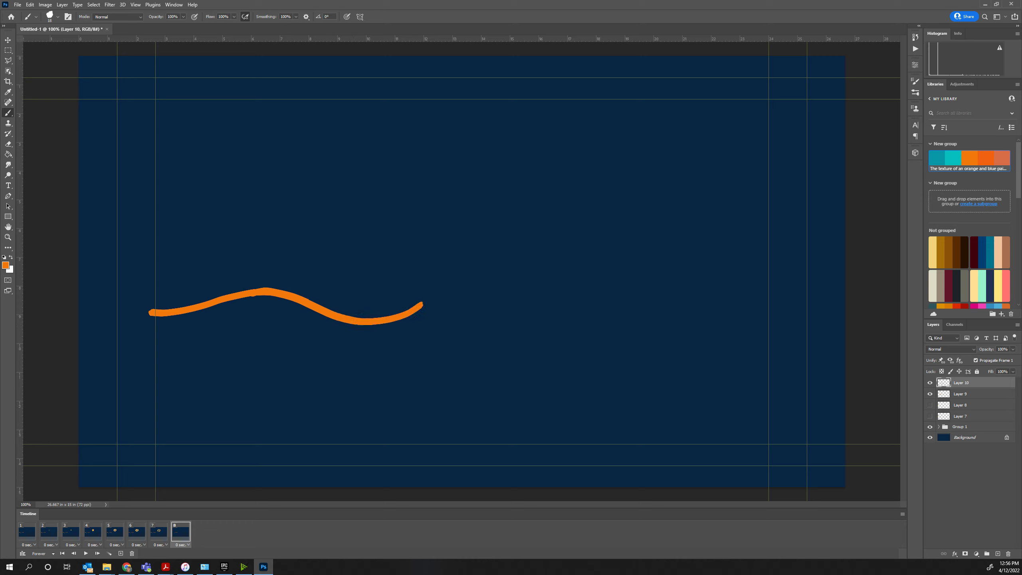
{"action": "left_click", "coordinate": [930, 393]}
{"action": "left_click", "coordinate": [997, 553]}
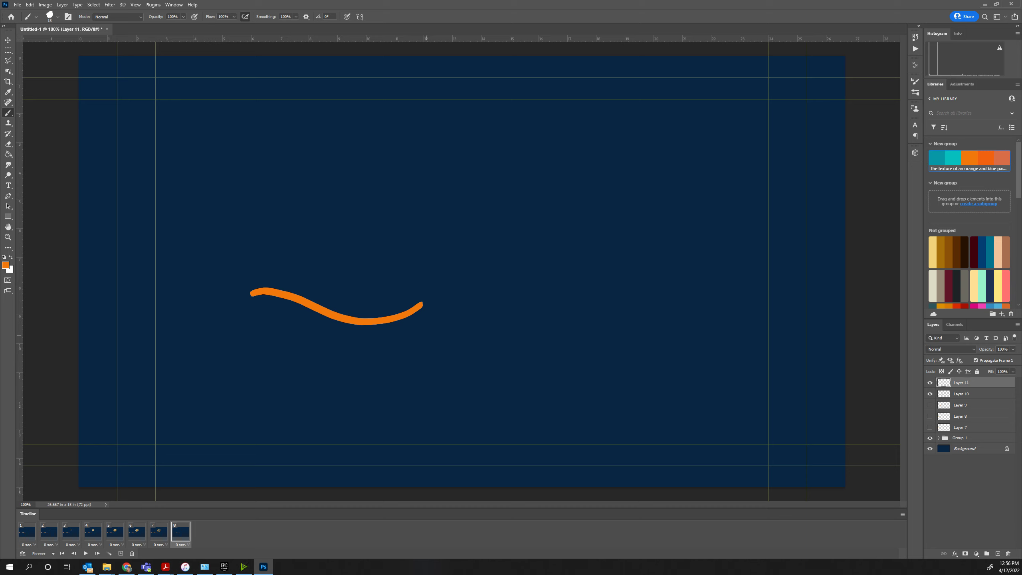
{"action": "mouse_move", "coordinate": [388, 318]}
{"action": "left_mouse_down"}
{"action": "mouse_move", "coordinate": [506, 281]}
{"action": "mouse_move", "coordinate": [571, 297]}
{"action": "left_mouse_up"}
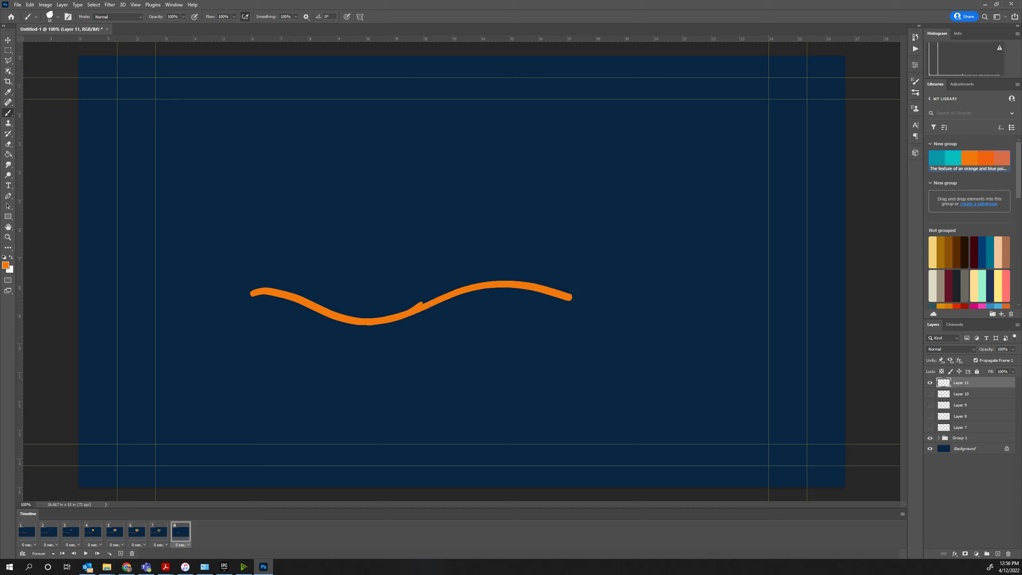
- Add Layer 12 and paint the next wave segment on it, sloping down from the crest of Layer 11's stroke
{"action": "left_click", "coordinate": [998, 554]}
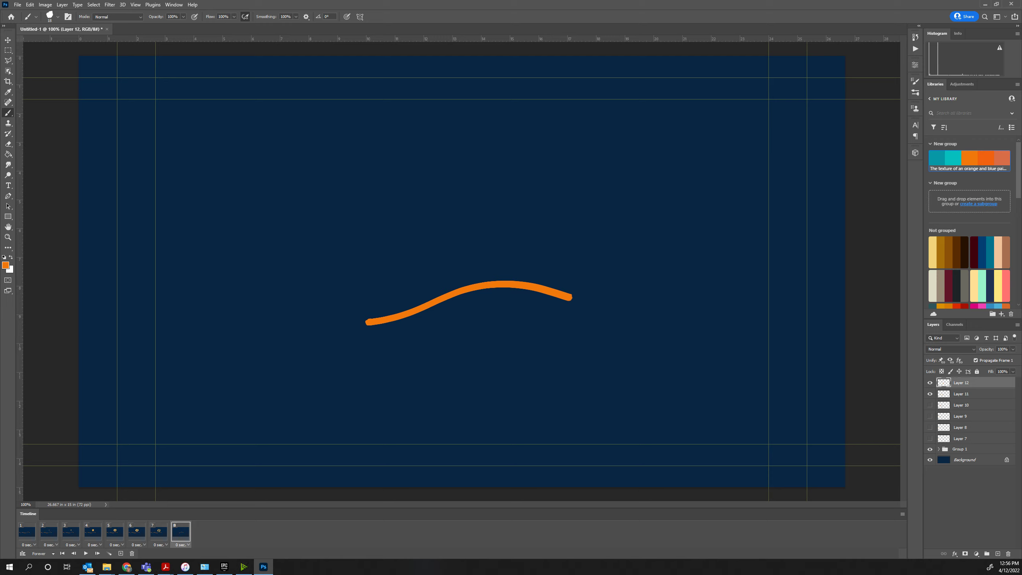
{"action": "left_click", "coordinate": [930, 394]}
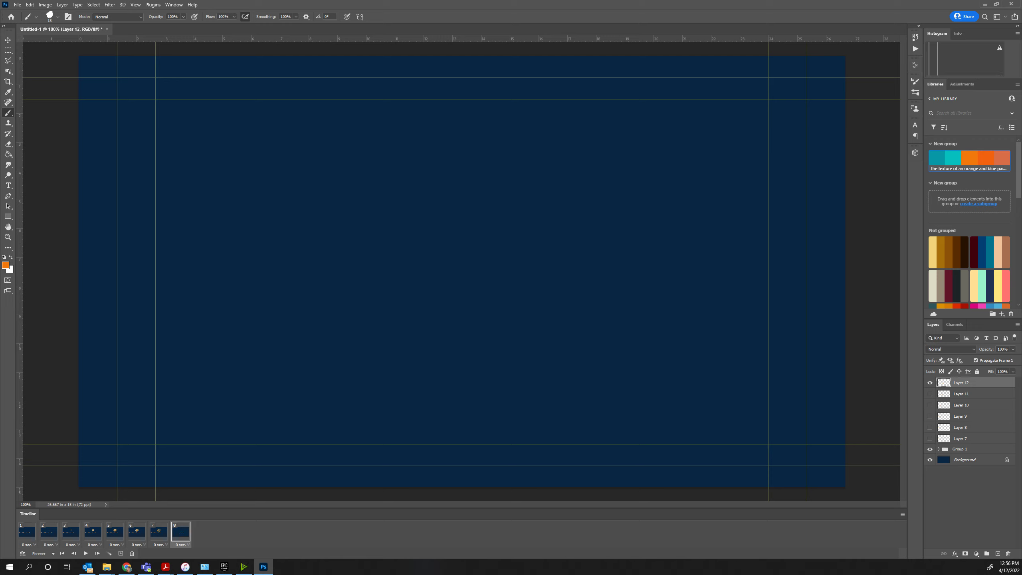
{"action": "left_click", "coordinate": [929, 394]}
{"action": "mouse_move", "coordinate": [503, 287]}
{"action": "left_mouse_down"}
{"action": "mouse_move", "coordinate": [627, 321]}
{"action": "mouse_move", "coordinate": [681, 326]}
{"action": "left_mouse_up"}
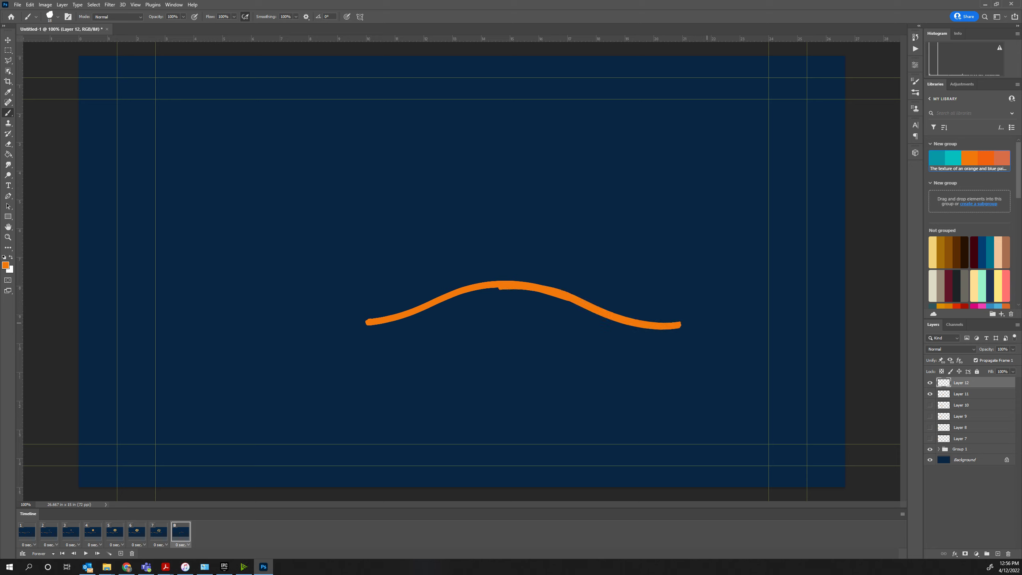
- Add Layer 13, hide Layer 11, and paint the next wave segment rising toward the canvas's right edge
{"action": "left_click", "coordinate": [997, 554]}
{"action": "left_click", "coordinate": [930, 405]}
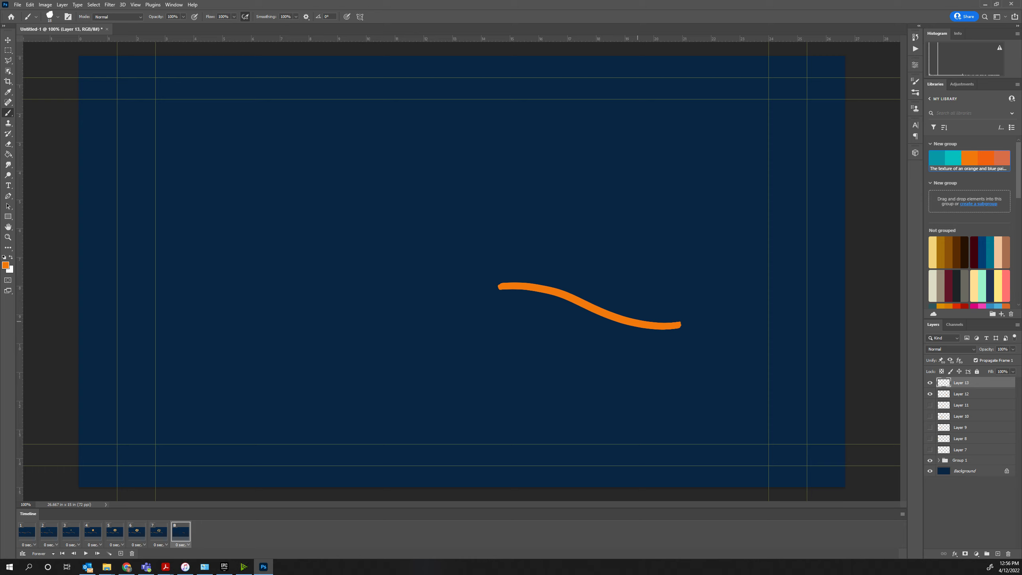
{"action": "mouse_move", "coordinate": [644, 321]}
{"action": "left_mouse_down"}
{"action": "mouse_move", "coordinate": [782, 288]}
{"action": "mouse_move", "coordinate": [830, 294]}
{"action": "left_mouse_up"}
- Paint the last wave segment off the canvas's right edge on new Layer 14, and add Layer 15 with all wave layers hidden
{"action": "left_click", "coordinate": [997, 554]}
{"action": "key", "text": "ctrl+z"}
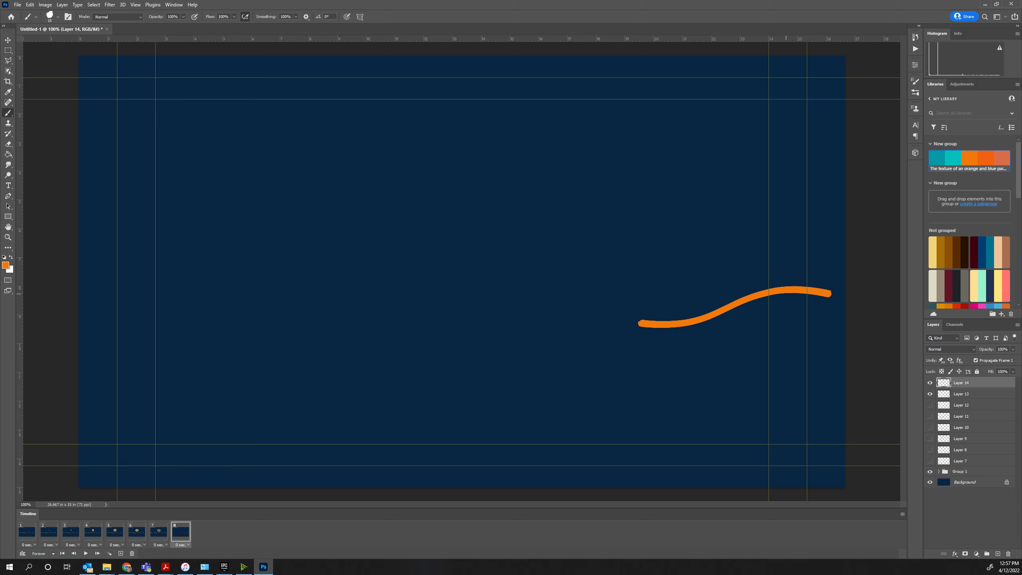
{"action": "left_click_drag", "start_coordinate": [784, 293], "coordinate": [847, 304]}
{"action": "left_click", "coordinate": [998, 554]}
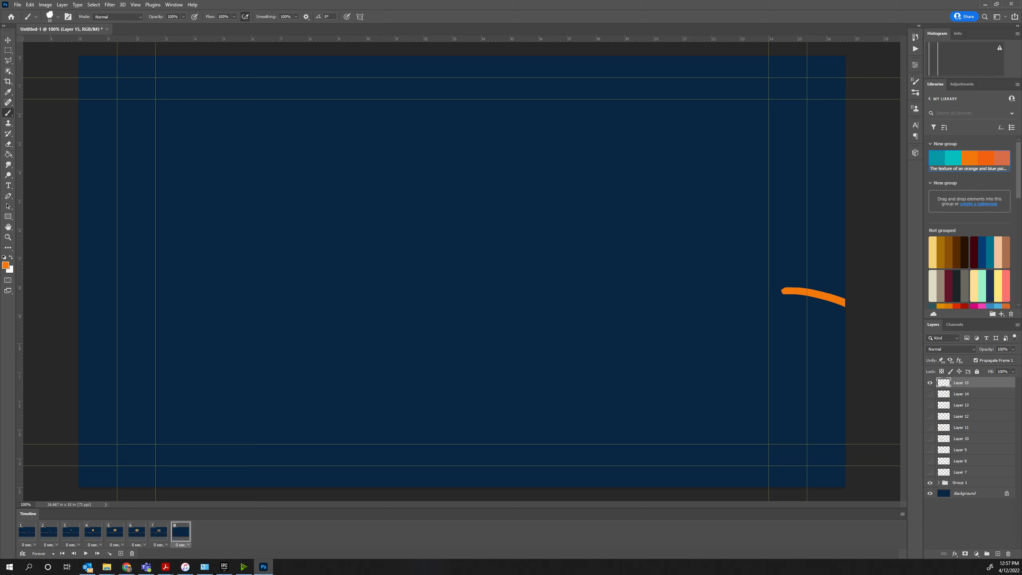
{"action": "left_click_drag", "start_coordinate": [929, 394], "coordinate": [930, 382]}
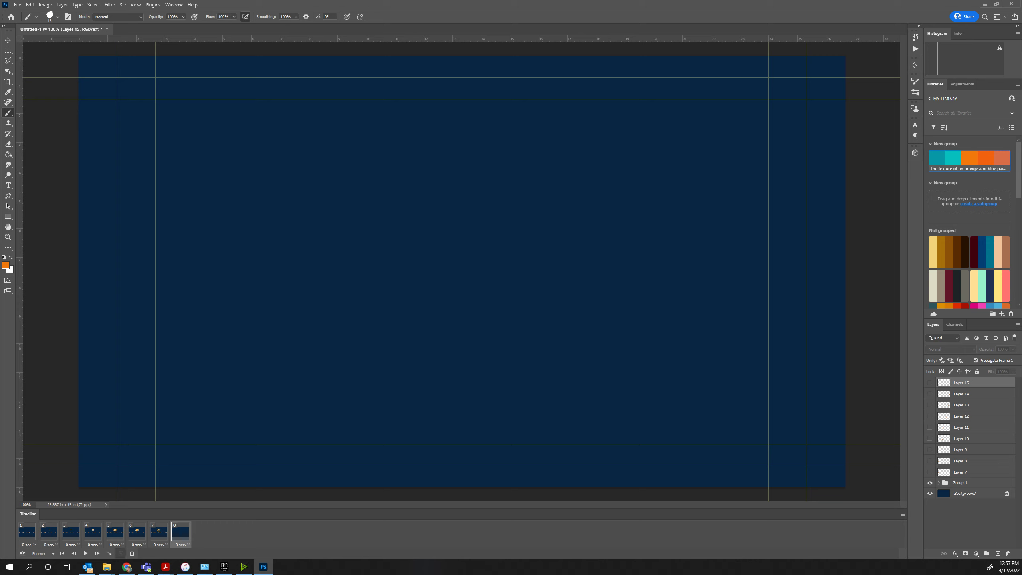
- Add two animation frames, showing only Layer 7 in frame 9 and only Layer 8 in frame 10 over the background
{"action": "left_click", "coordinate": [120, 554]}
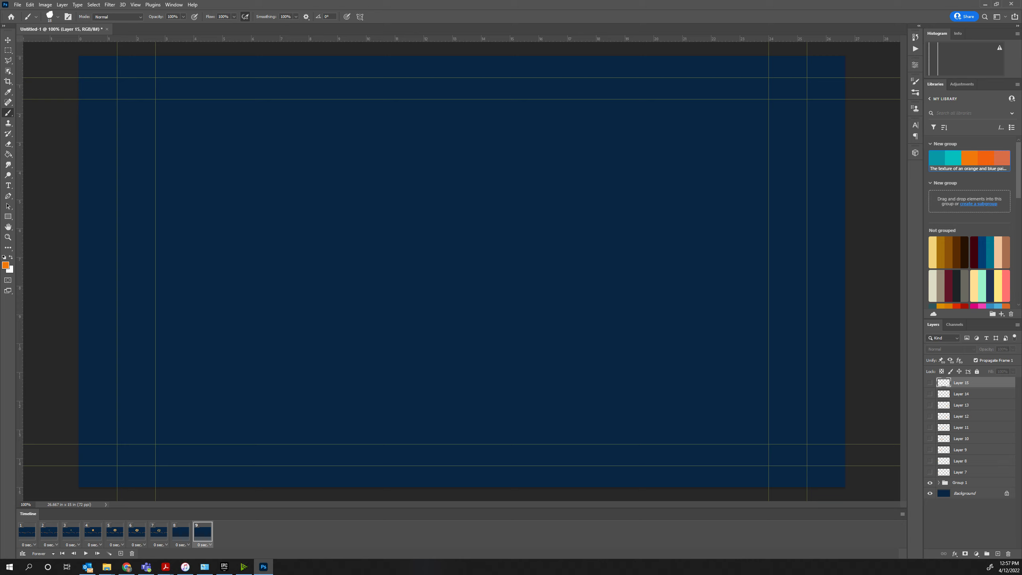
{"action": "left_click", "coordinate": [929, 472]}
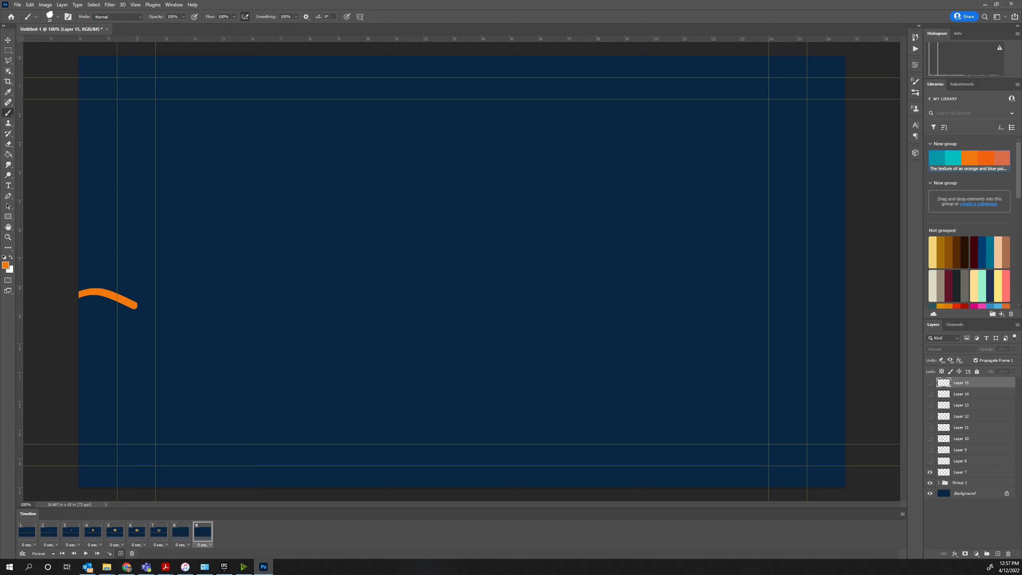
{"action": "left_click", "coordinate": [120, 554]}
{"action": "left_click", "coordinate": [929, 472]}
{"action": "left_click", "coordinate": [930, 461]}
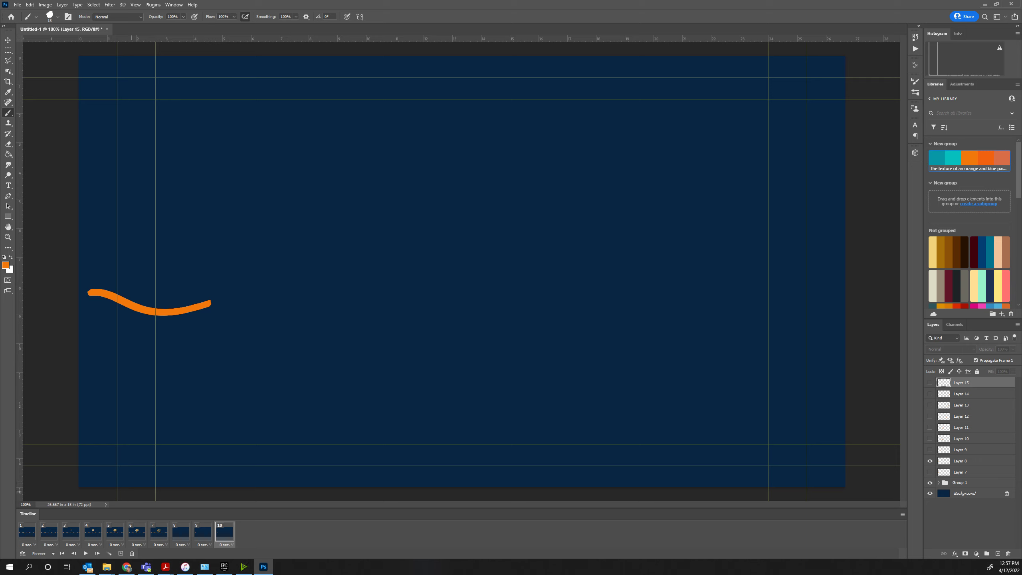
- Add two animation frames, showing only Layer 9 in frame 11 and only Layer 10 in frame 12 over the background
{"action": "left_click", "coordinate": [120, 554]}
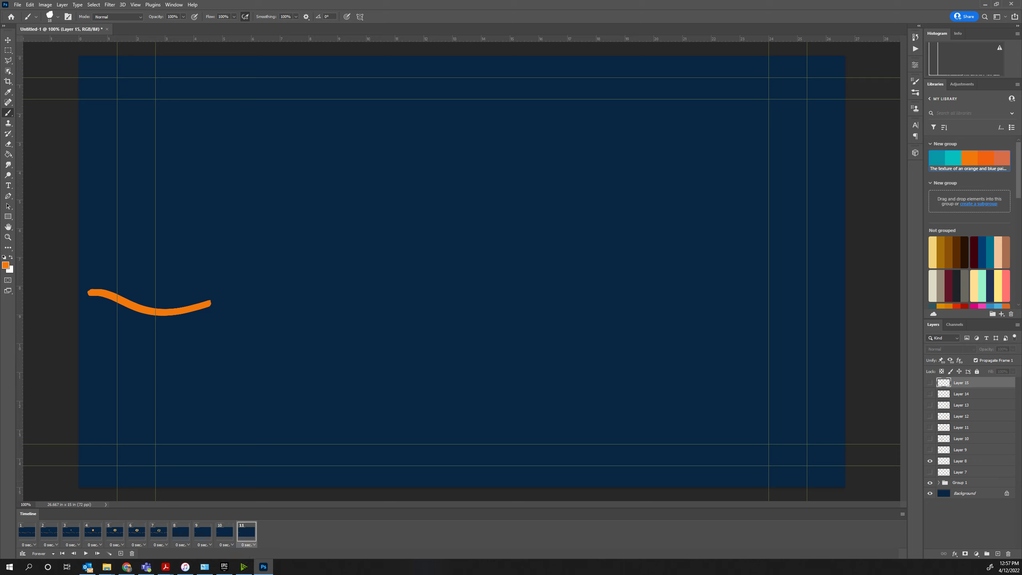
{"action": "left_click", "coordinate": [929, 461]}
{"action": "left_click", "coordinate": [929, 449]}
{"action": "left_click", "coordinate": [120, 553]}
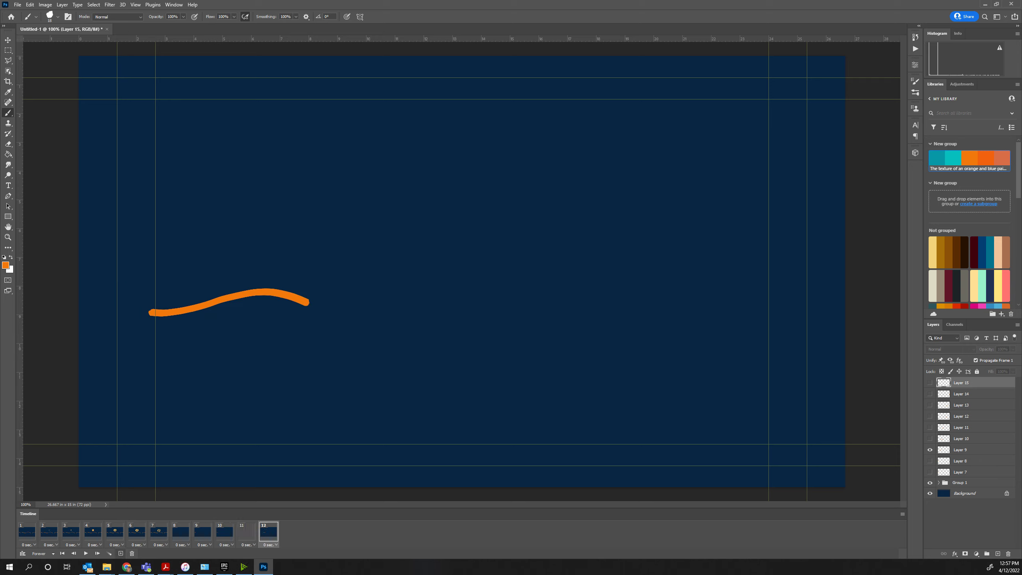
{"action": "left_click", "coordinate": [929, 438]}
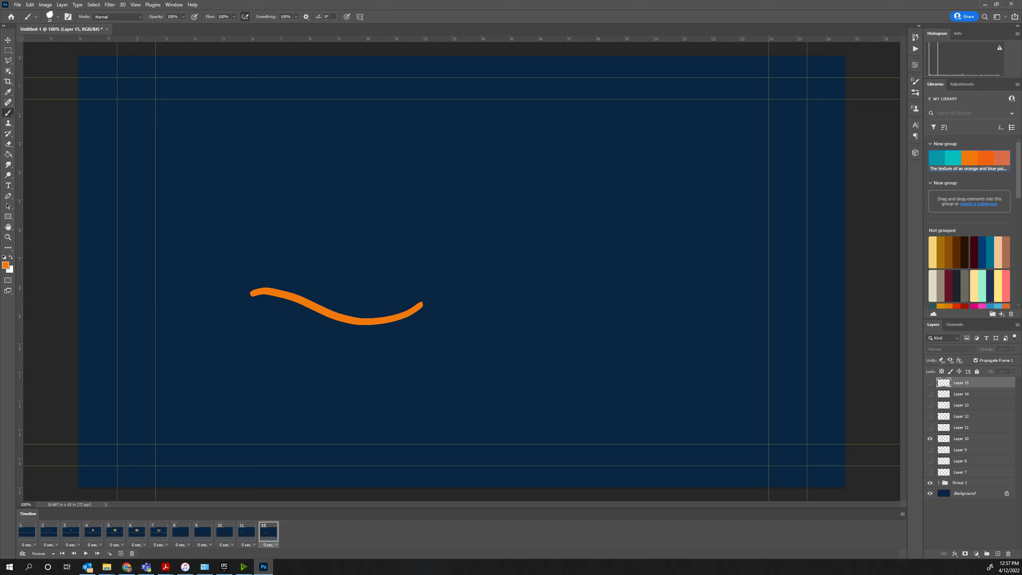
- Add frames 13 and 14, showing only wave Layer 11 in frame 13 and only Layer 12 in frame 14
{"action": "left_click", "coordinate": [120, 554]}
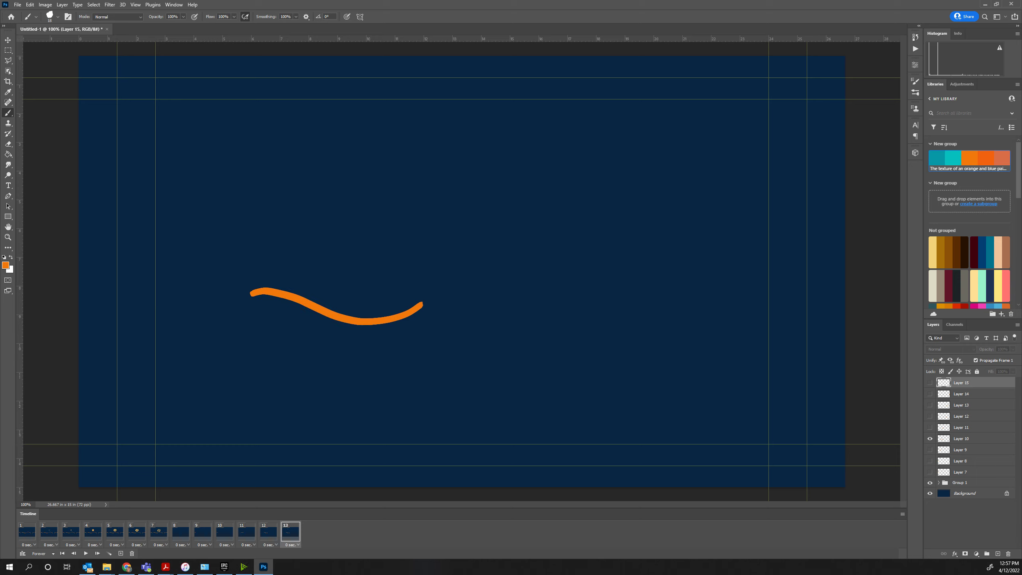
{"action": "left_click", "coordinate": [929, 438]}
{"action": "left_click", "coordinate": [929, 427]}
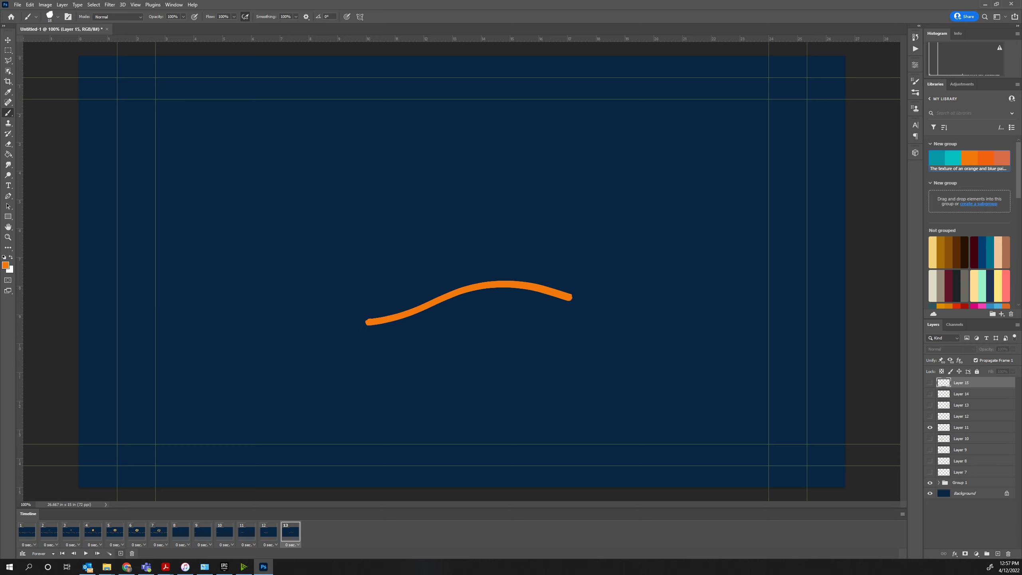
{"action": "left_click", "coordinate": [120, 553]}
{"action": "left_click", "coordinate": [929, 427]}
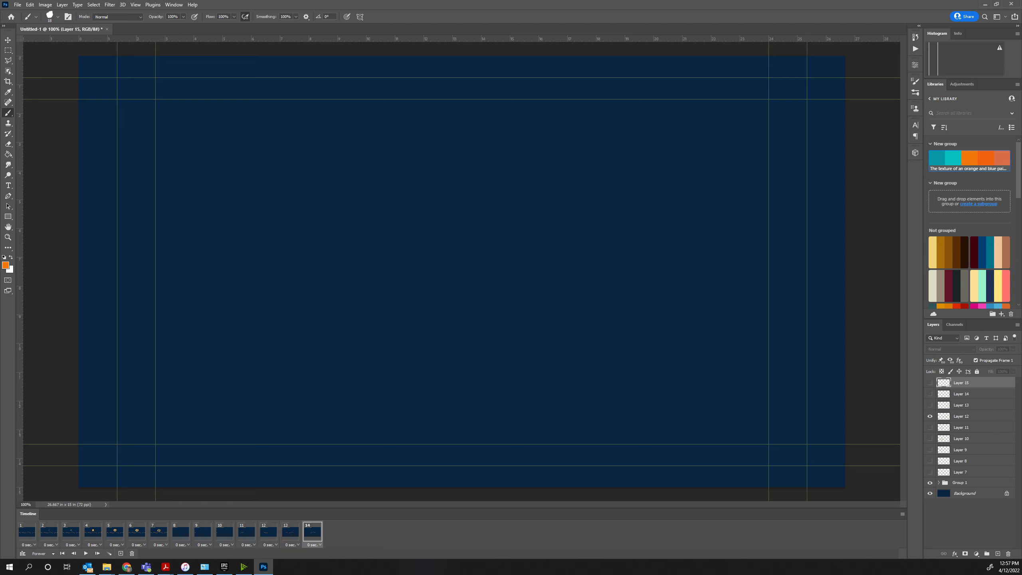
{"action": "left_click", "coordinate": [929, 415]}
- Add frames 15 and 16, showing only wave Layer 13 in frame 15 and only Layer 14 in frame 16
{"action": "left_click", "coordinate": [121, 554]}
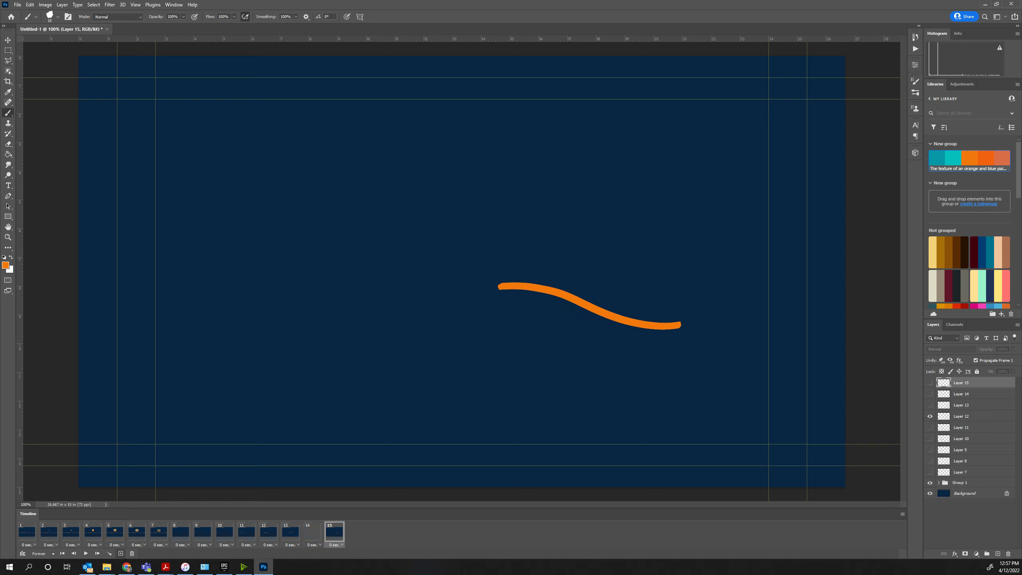
{"action": "left_click", "coordinate": [930, 415]}
{"action": "left_click", "coordinate": [930, 405]}
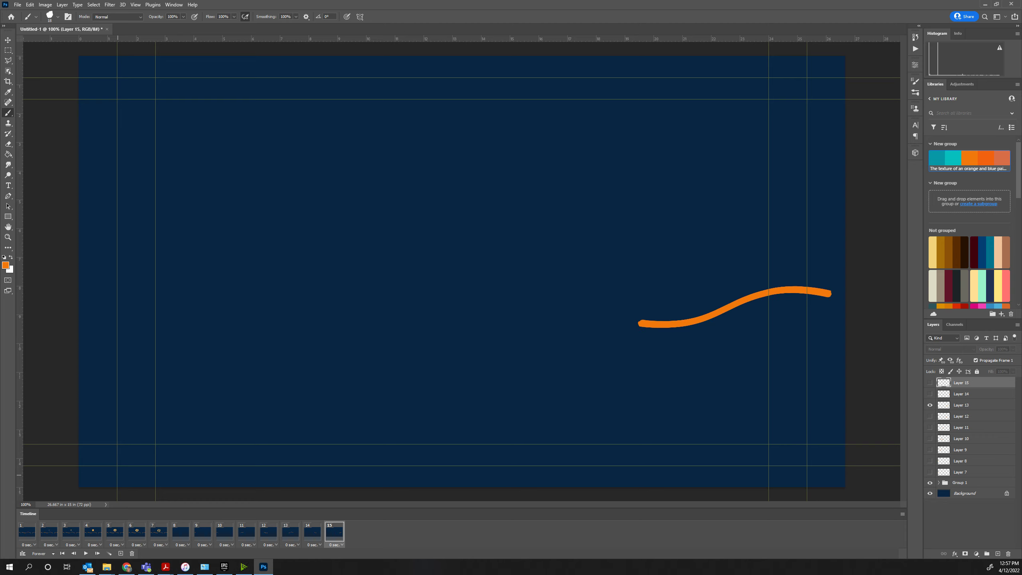
{"action": "left_click", "coordinate": [120, 554]}
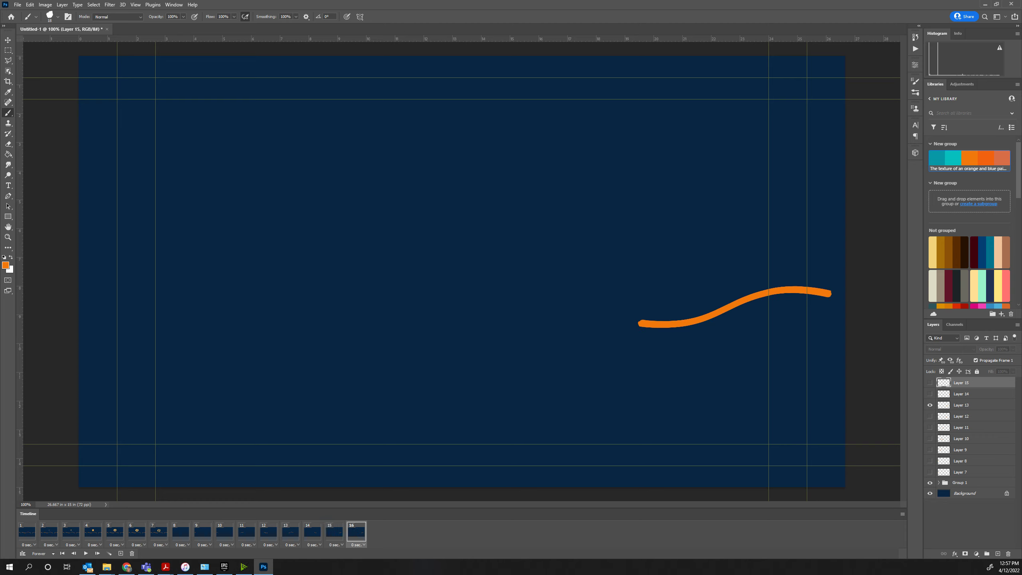
{"action": "left_click", "coordinate": [929, 404]}
{"action": "left_click", "coordinate": [930, 394]}
- Add frame 17 with Layer 15 as the only visible wave layer, and preview the animation
{"action": "left_click", "coordinate": [120, 553]}
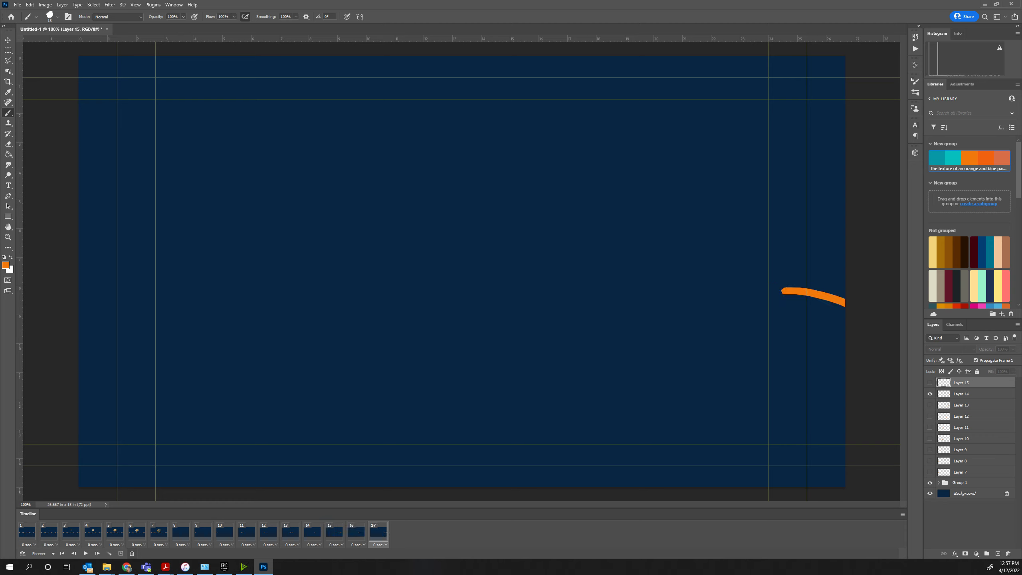
{"action": "left_click", "coordinate": [930, 382]}
{"action": "left_click", "coordinate": [930, 393]}
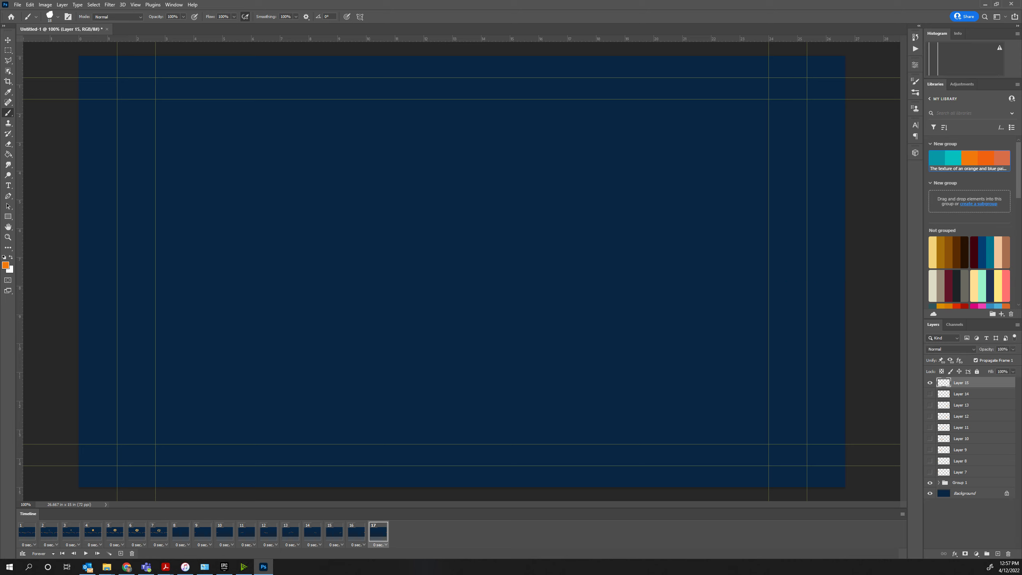
{"action": "left_click", "coordinate": [86, 554]}
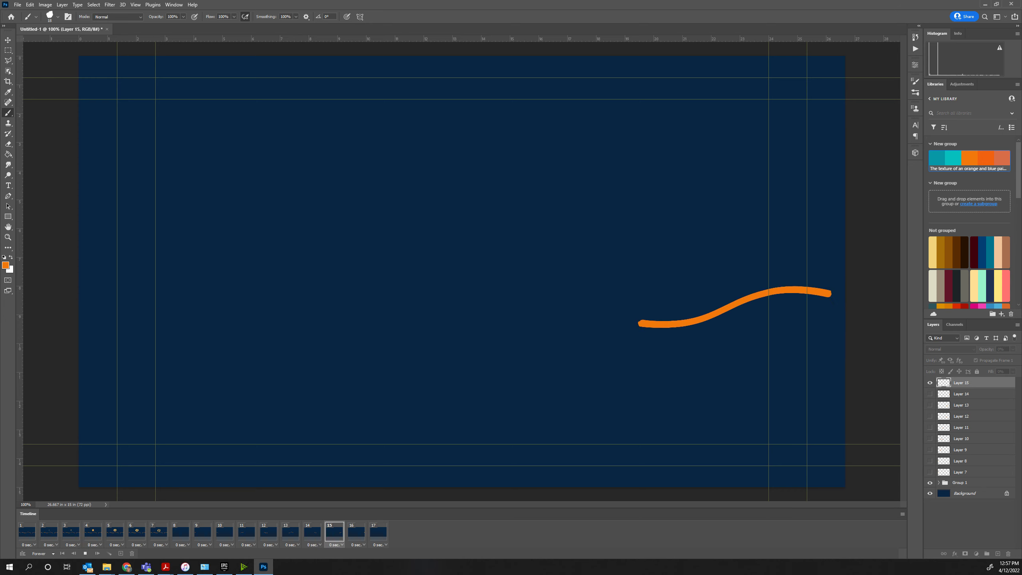
{"action": "key", "text": "space"}
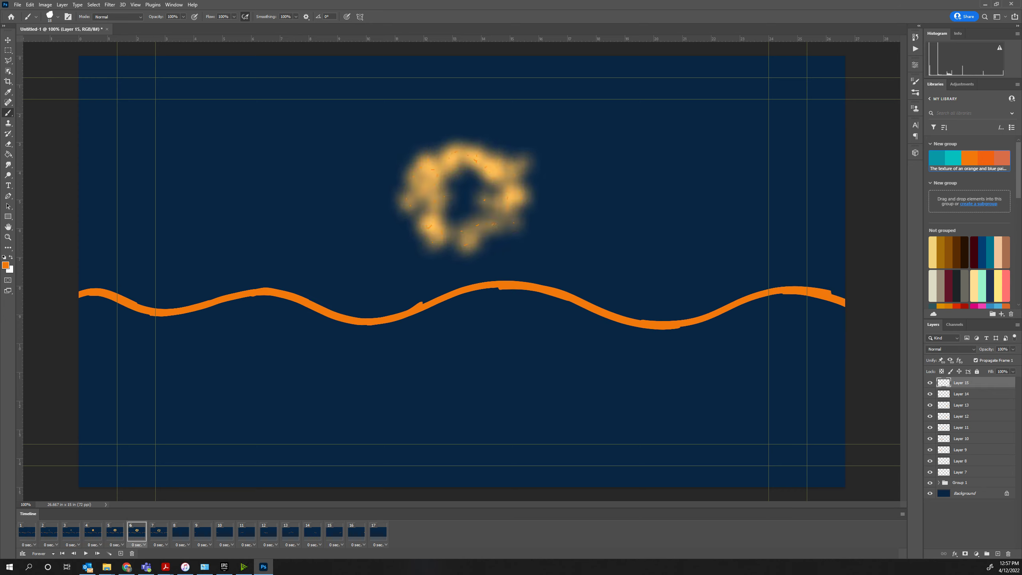
- Hide Layers 7 through 15 in frames 1 to 7 so the firework frames contain no wave line
{"action": "left_click", "coordinate": [159, 532]}
{"action": "left_click", "coordinate": [27, 532], "text": "shift"}
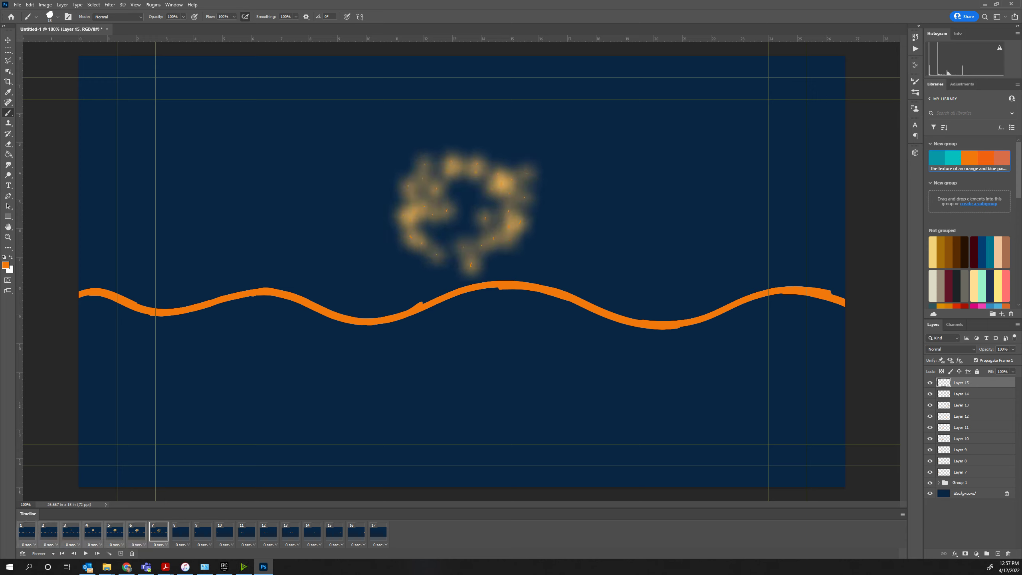
{"action": "left_click", "coordinate": [930, 461]}
{"action": "left_click", "coordinate": [929, 450]}
{"action": "left_click", "coordinate": [929, 439]}
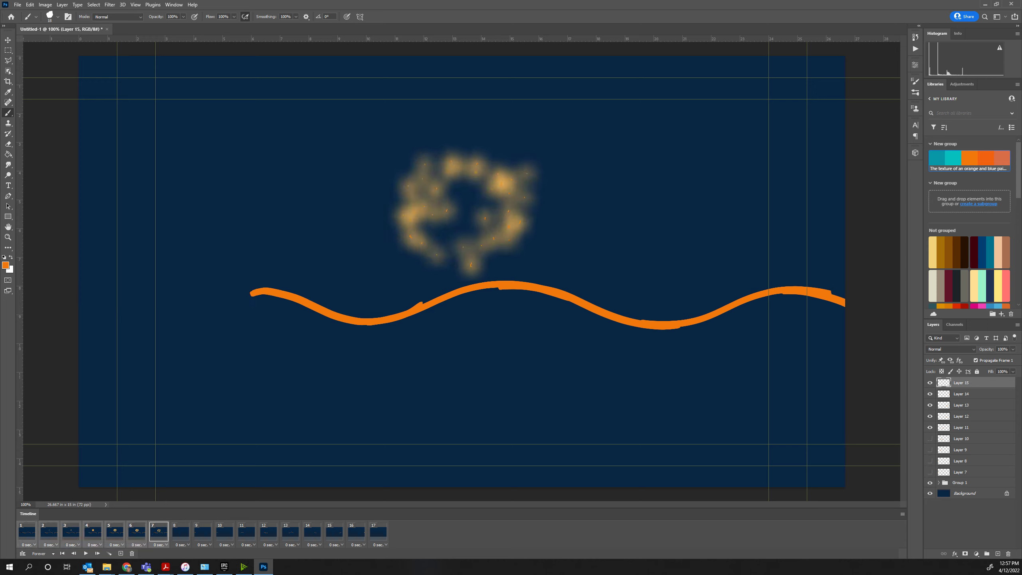
{"action": "left_click", "coordinate": [929, 427]}
{"action": "left_click", "coordinate": [930, 416]}
{"action": "left_click", "coordinate": [930, 405]}
{"action": "left_click", "coordinate": [929, 394]}
{"action": "left_click", "coordinate": [930, 383]}
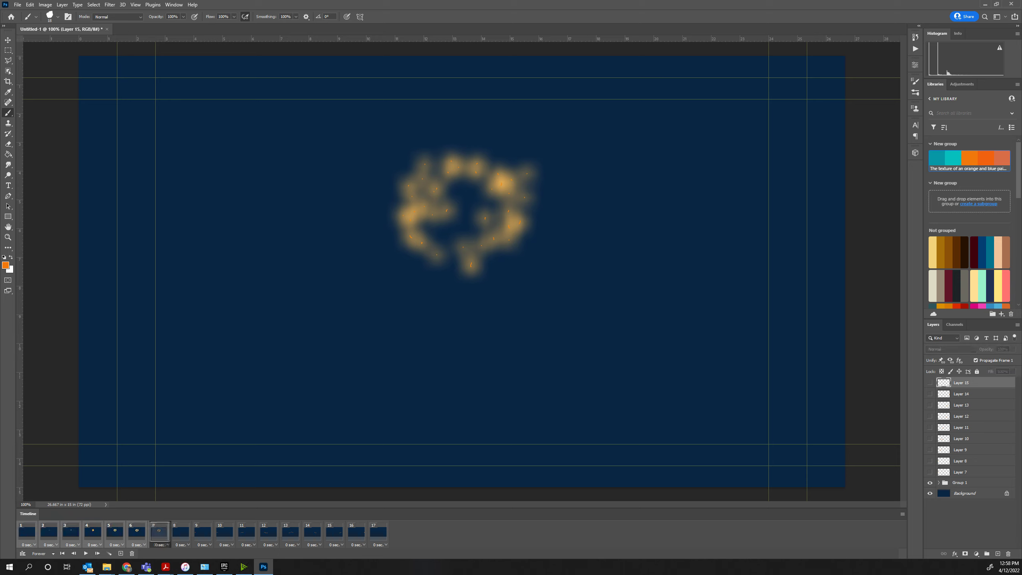
- Play the corrected animation from frame 1 and stop the playback
{"action": "left_click", "coordinate": [181, 532]}
{"action": "left_click", "coordinate": [27, 532]}
{"action": "key", "text": "space"}
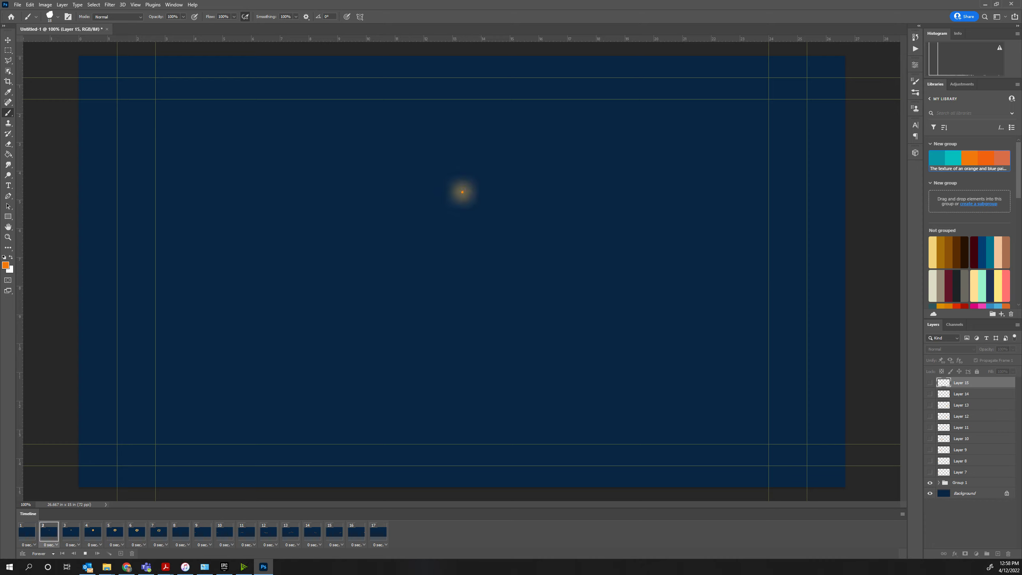
{"action": "key", "text": "space"}
- Export the animation as a GIF through Save for Web, with the Creative Cloud Files folder as the destination
{"action": "left_click", "coordinate": [17, 5]}
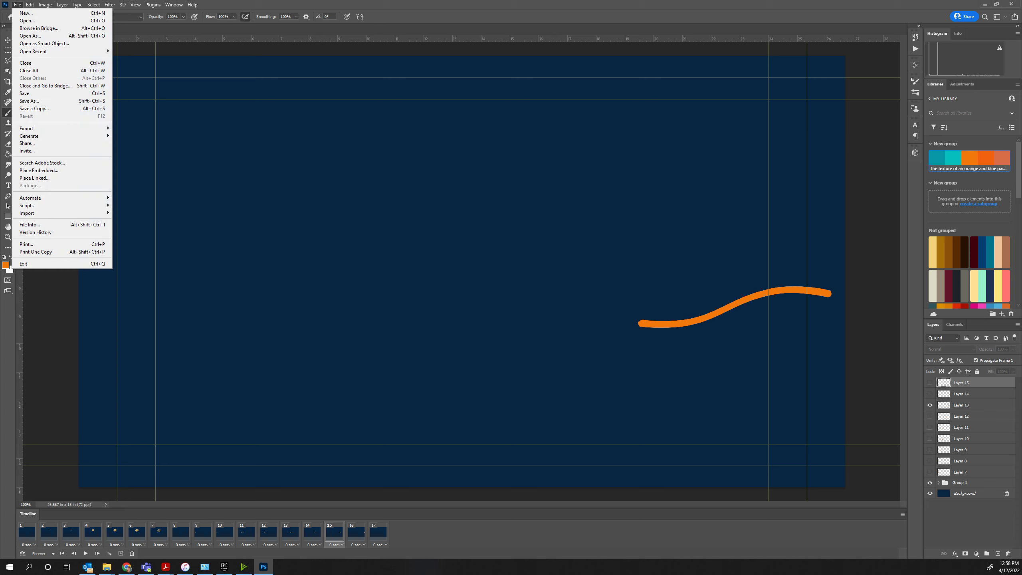
{"action": "mouse_move", "coordinate": [27, 129]}
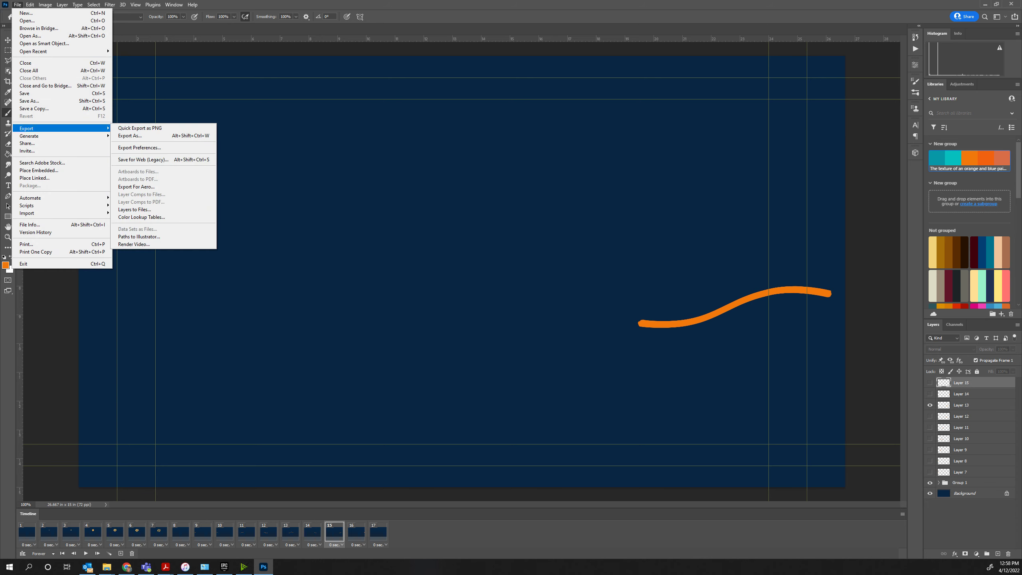
{"action": "left_click", "coordinate": [143, 160]}
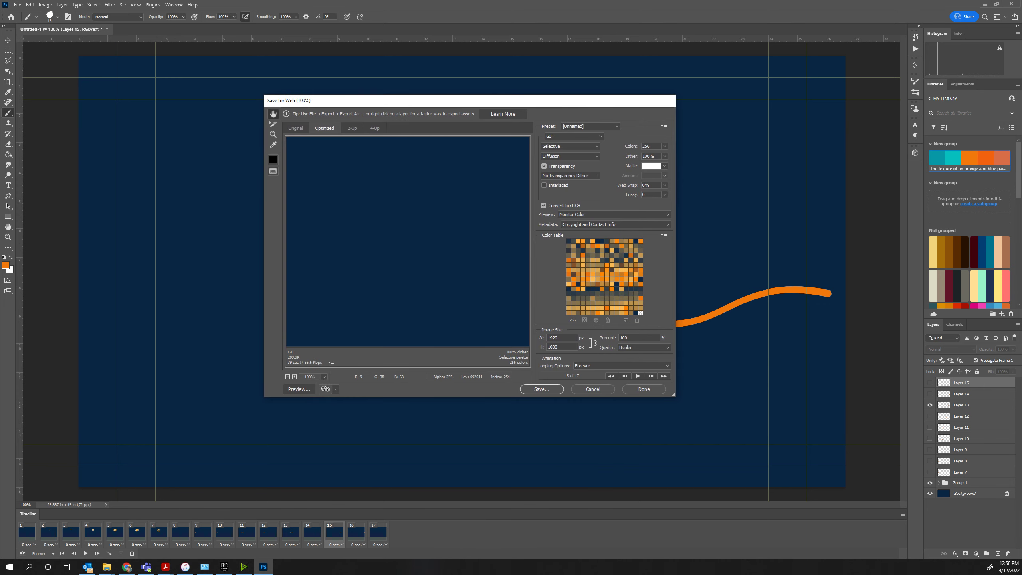
{"action": "left_click", "coordinate": [541, 389]}
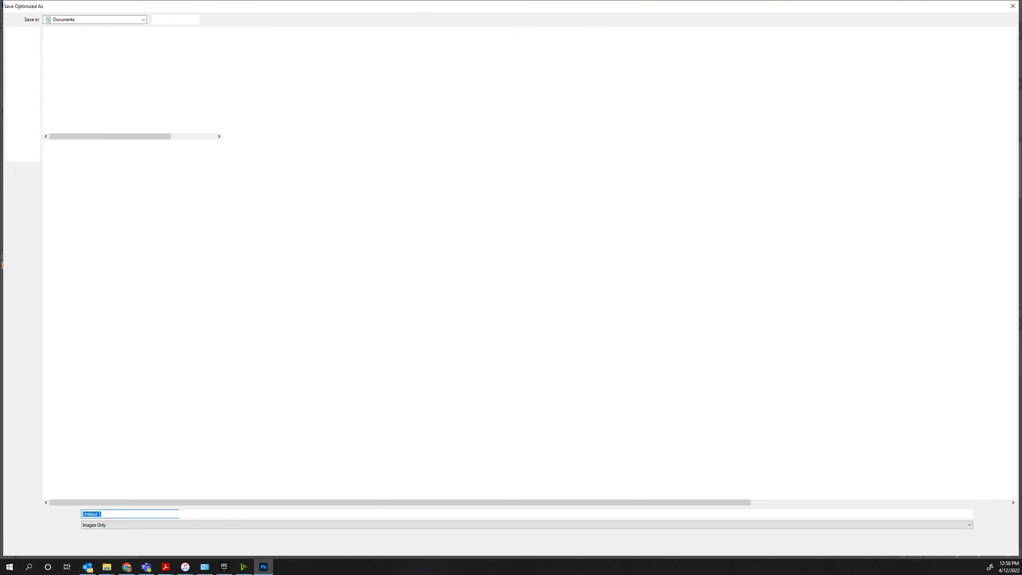
{"action": "left_click", "coordinate": [23, 62]}
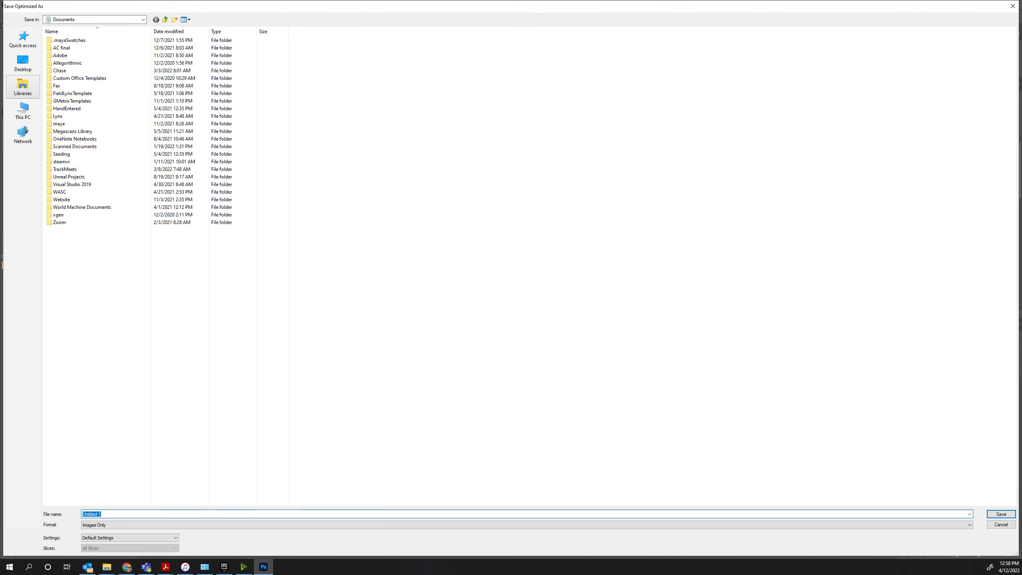
{"action": "left_click", "coordinate": [23, 87]}
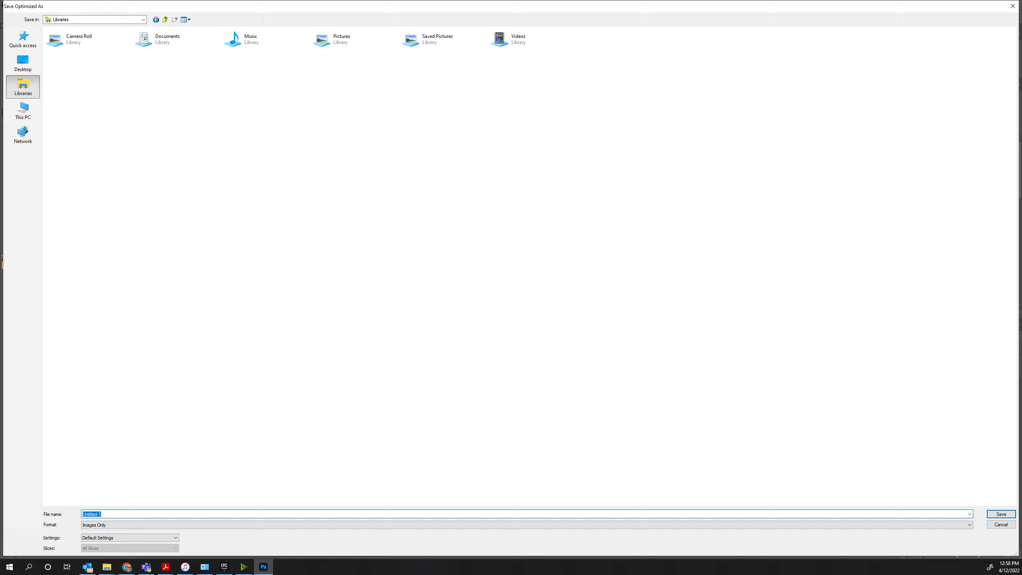
{"action": "left_click", "coordinate": [22, 63]}
{"action": "double_click", "coordinate": [83, 39]}
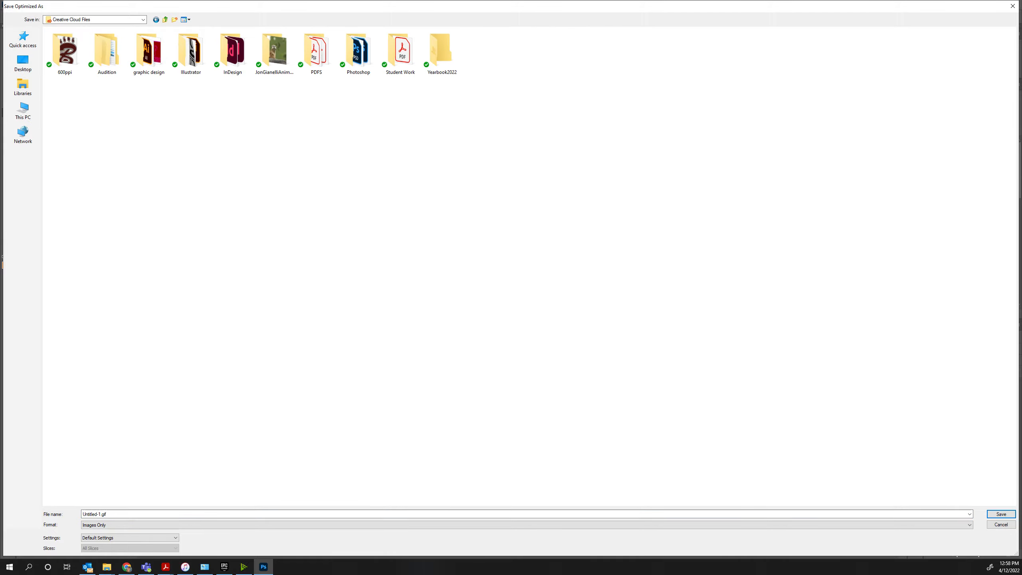
- Name the GIF with the author's initial and surname followed by "practiceAnimation", and save it
{"action": "type", "text": "ASni"}
{"action": "key", "text": "BackSpace"}
{"action": "key", "text": "BackSpace"}
{"action": "key", "text": "BackSpace"}
{"action": "type", "text": "JG9a"}
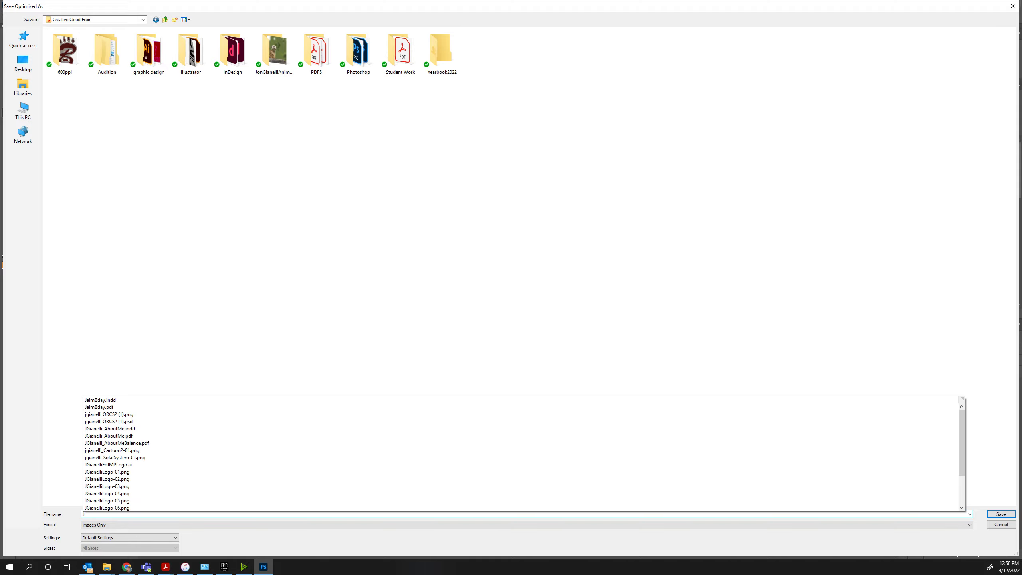
{"action": "key", "text": "BackSpace"}
{"action": "key", "text": "BackSpace"}
{"action": "type", "text": "iannellipracticeAnimation"}
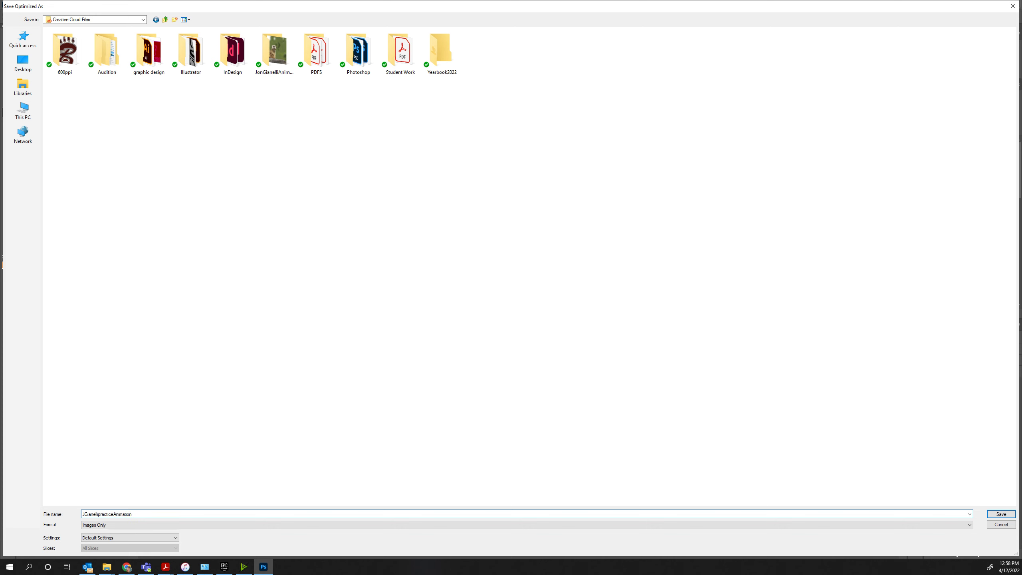
{"action": "key", "text": "Return"}
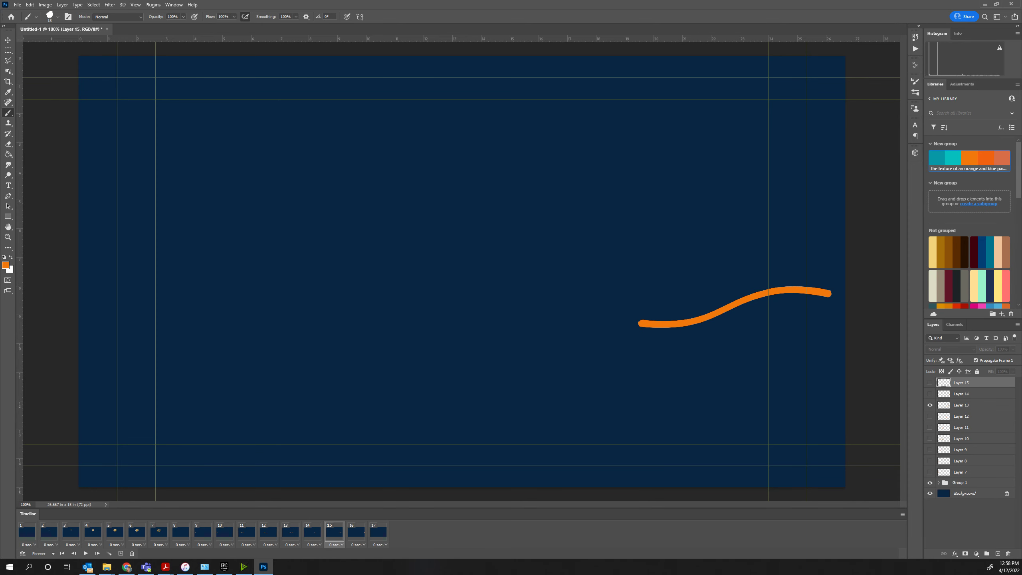
- Switch to File Explorer and open the exported practice animation GIF from the Creative Cloud Files folder
{"action": "left_click", "coordinate": [984, 4]}
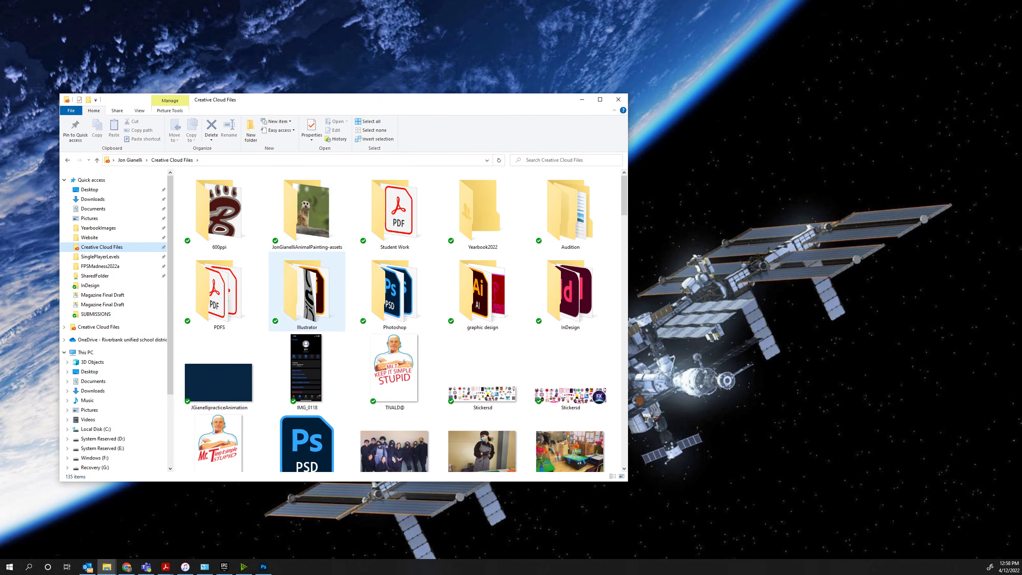
{"action": "double_click", "coordinate": [218, 380]}
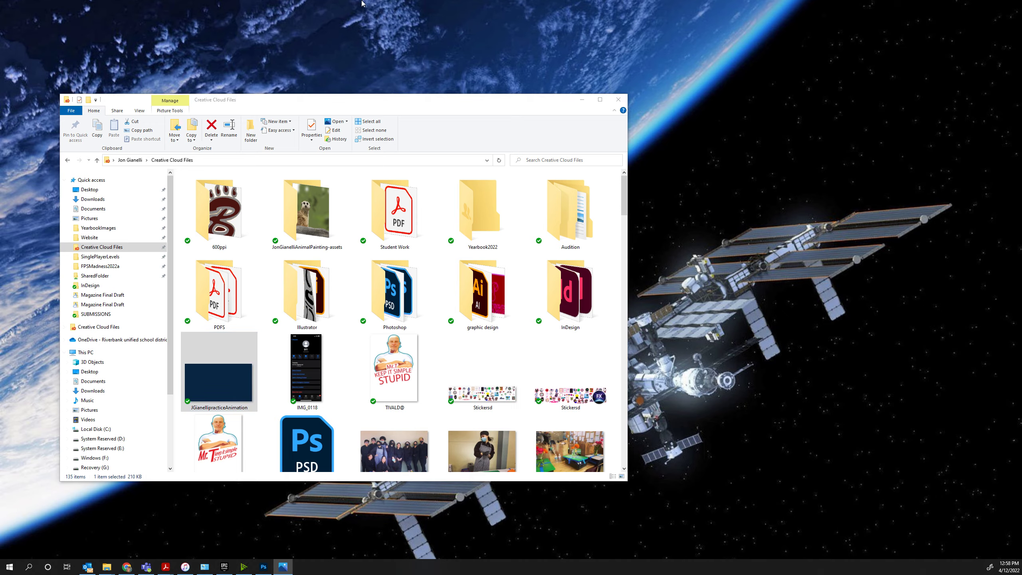